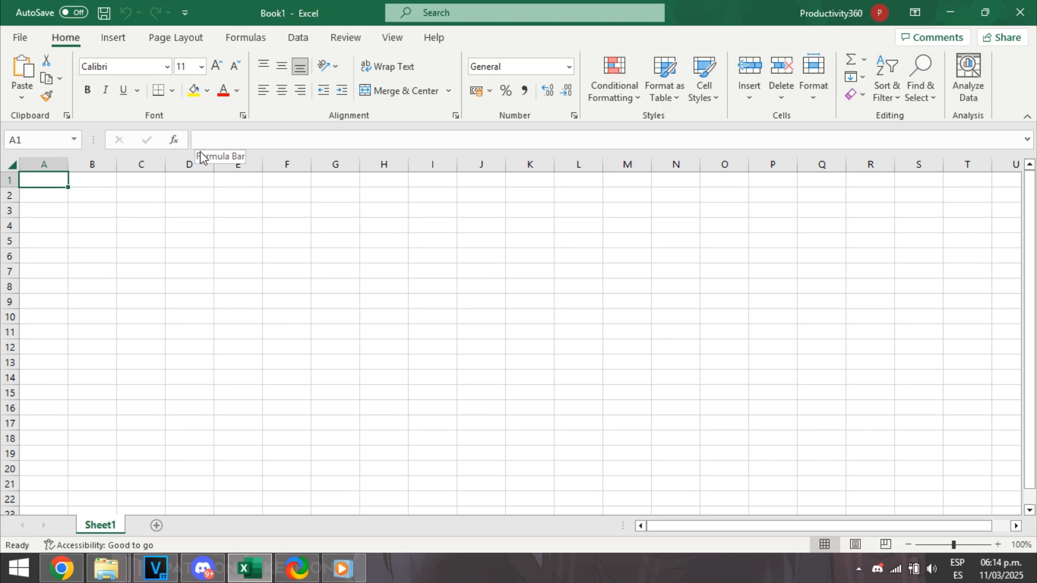
Enter the text HELLO! in cell A1.
click(243, 139)
text(GEK)
key(BackSpace)
key(BackSpace)
key(BackSpace)
text(HELLO)
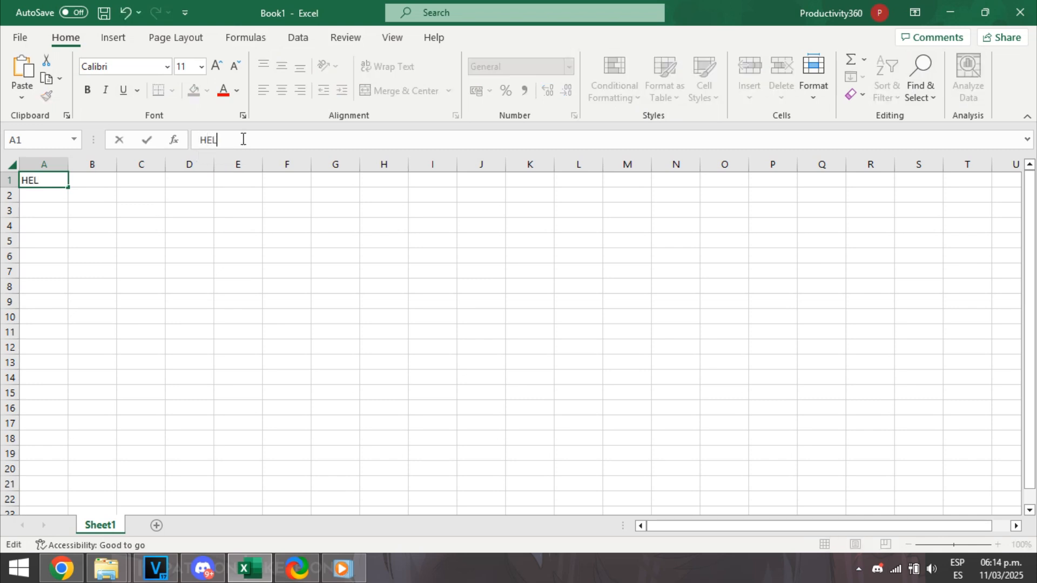
key(Return)
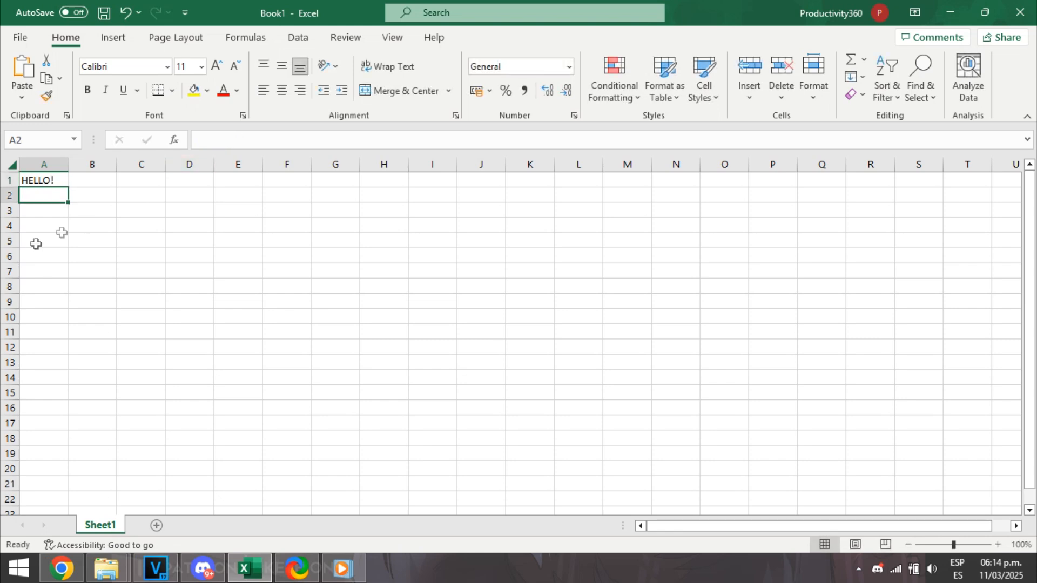
click(49, 181)
click(81, 200)
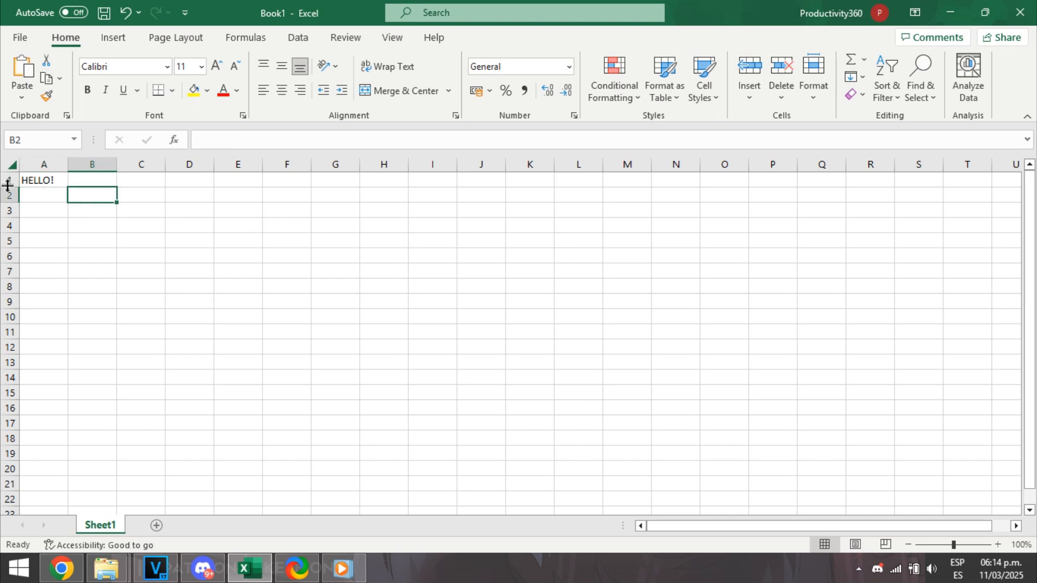
click(64, 180)
click(78, 193)
click(189, 247)
click(129, 227)
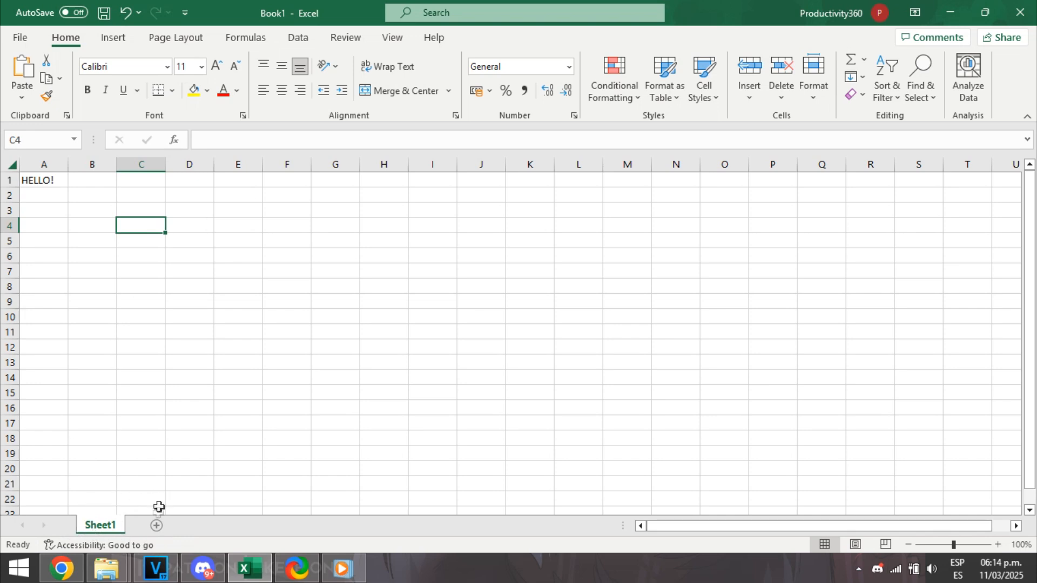
Add a new worksheet to the workbook and rename it HELLO!
click(157, 526)
double_click(149, 525)
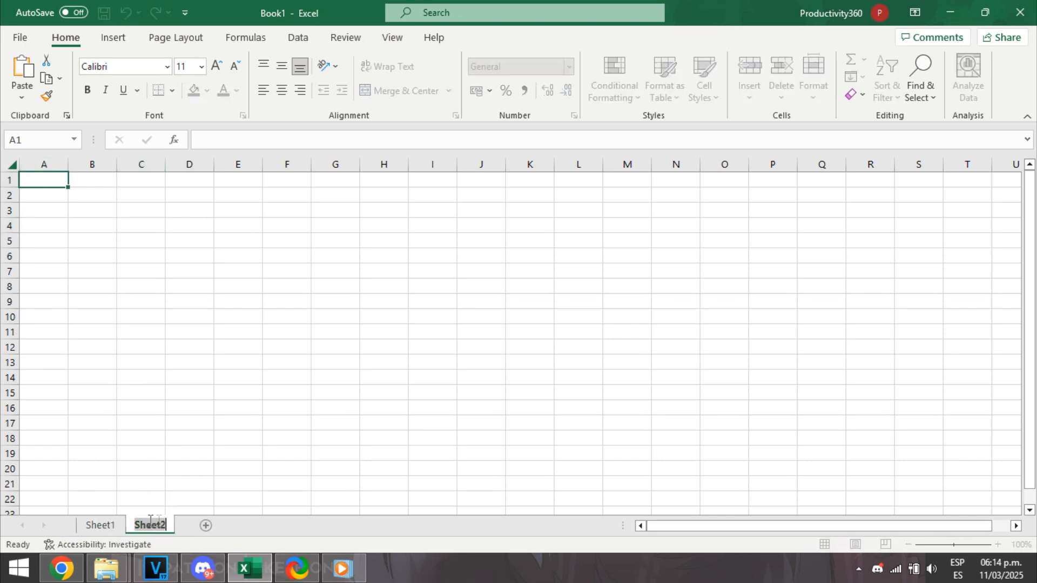
text(HELLO)
key(Return)
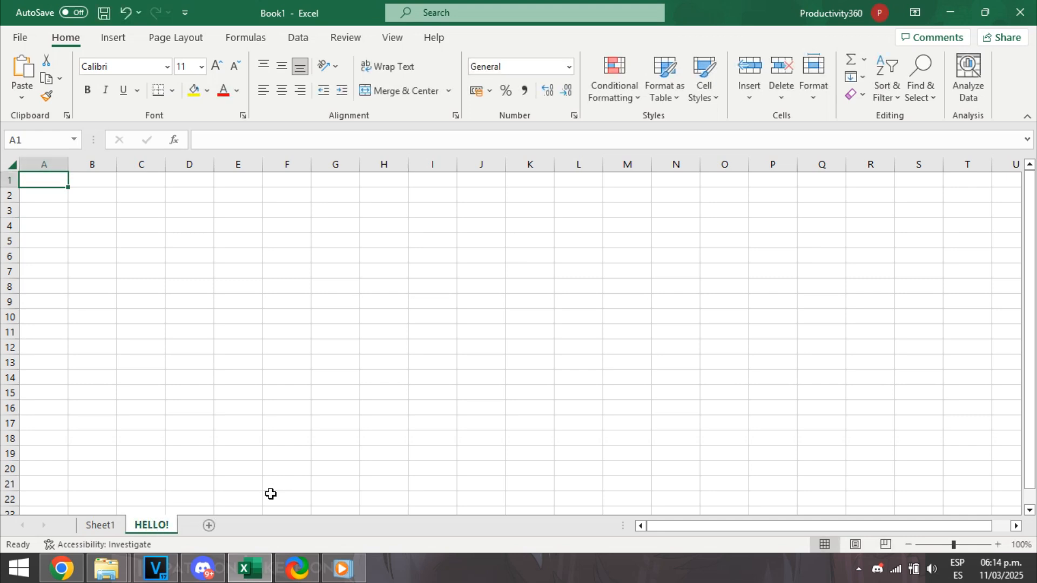
right_click(151, 532)
click(178, 346)
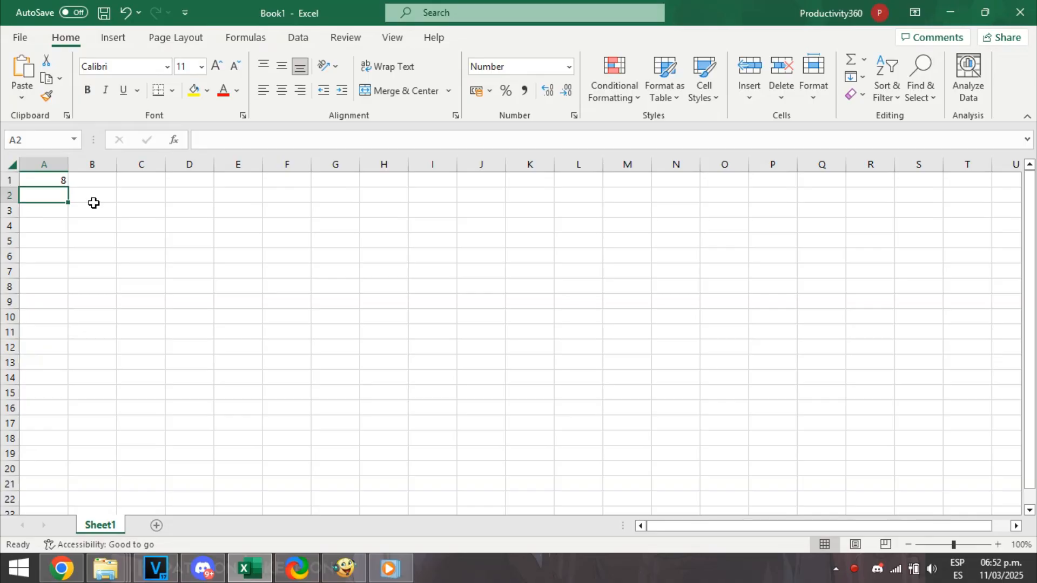
Clear the existing formula from cell A1.
click(187, 265)
click(83, 193)
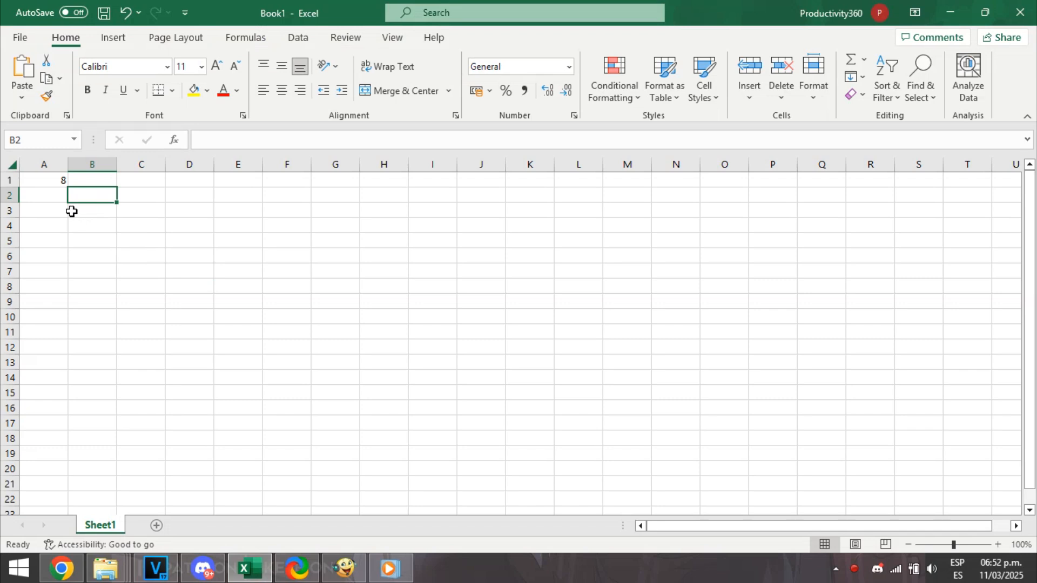
click(58, 180)
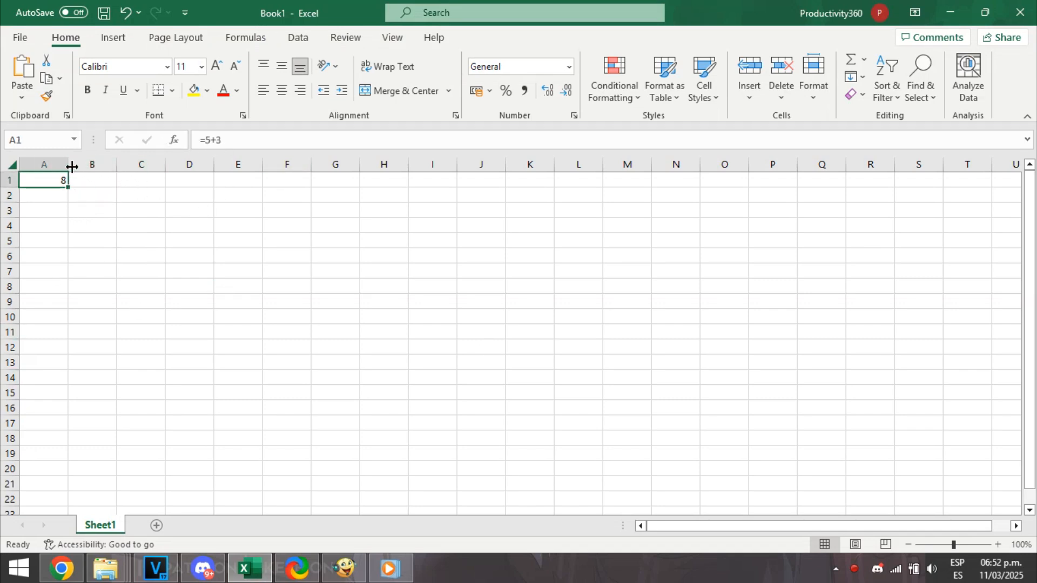
key(BackSpace)
click(89, 212)
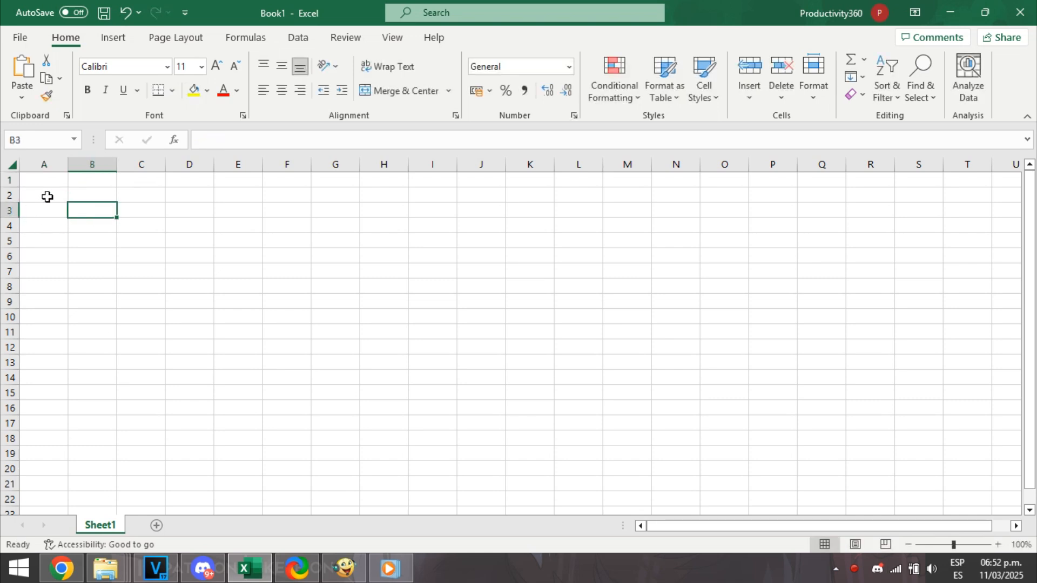
click(47, 197)
drag(46, 179, 157, 260)
click(569, 67)
click(569, 67)
click(181, 300)
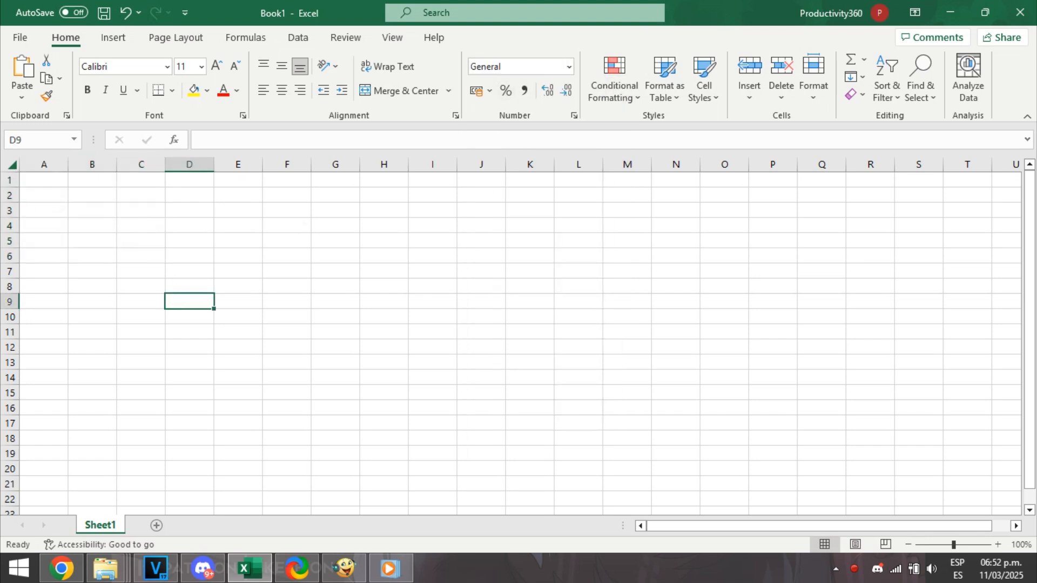
Enter the addition formula =5+3 in cell A1.
click(34, 187)
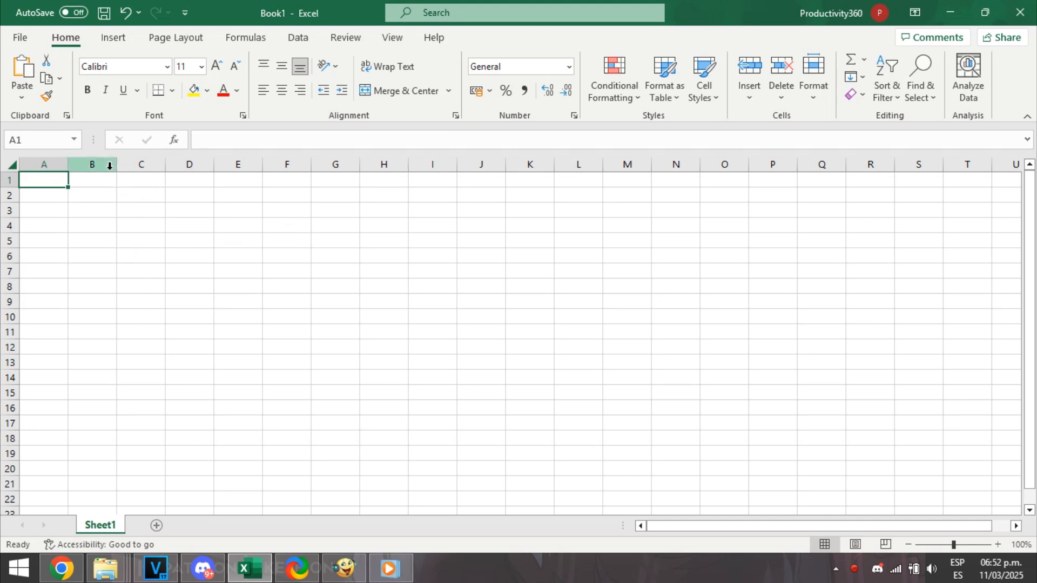
text(=+5)
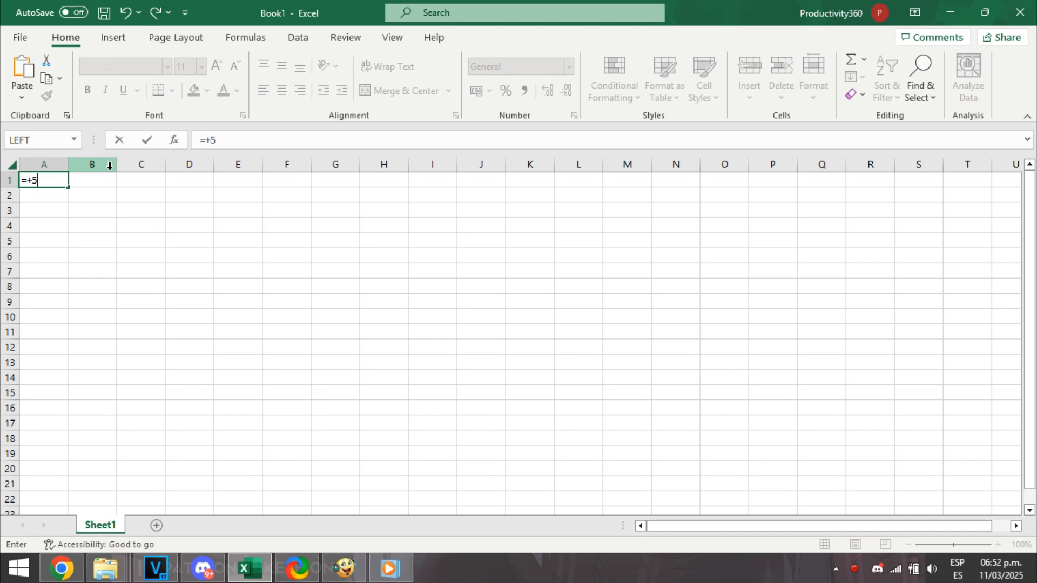
key(BackSpace)
key(BackSpace)
key(BackSpace)
key(ctrl+Return)
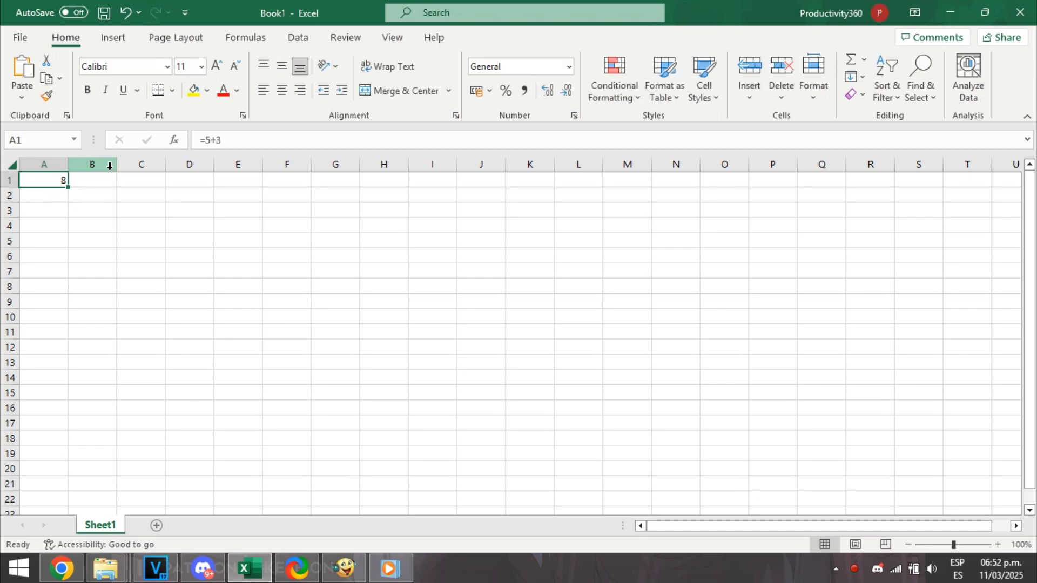
Fill cells A2, A3 and A4 with formulas calculating 3+3, 3-2 and 3/1 respectively.
key(Down)
text(=)
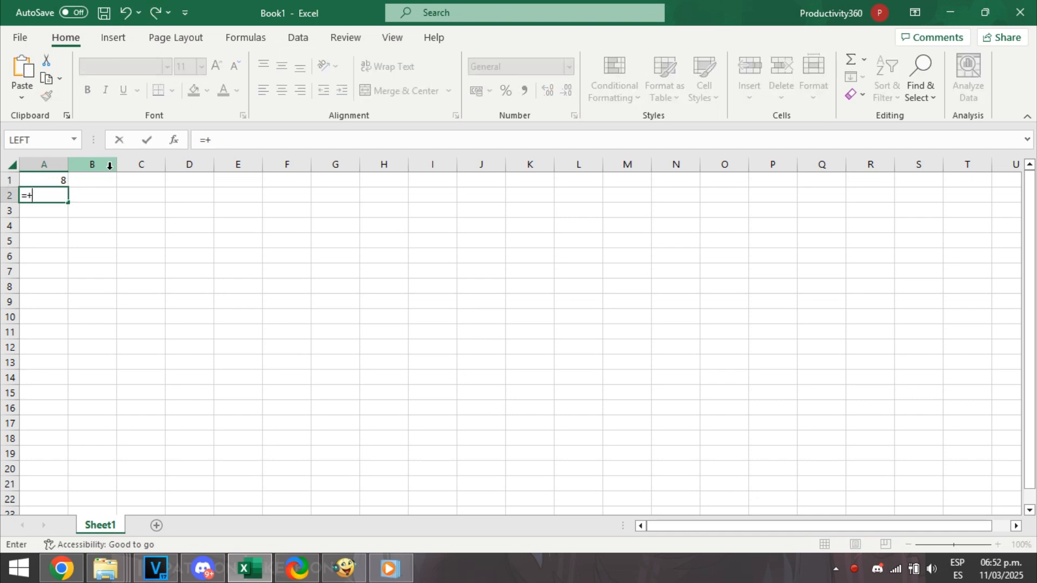
text(3+3)
key(Return)
text(=3)
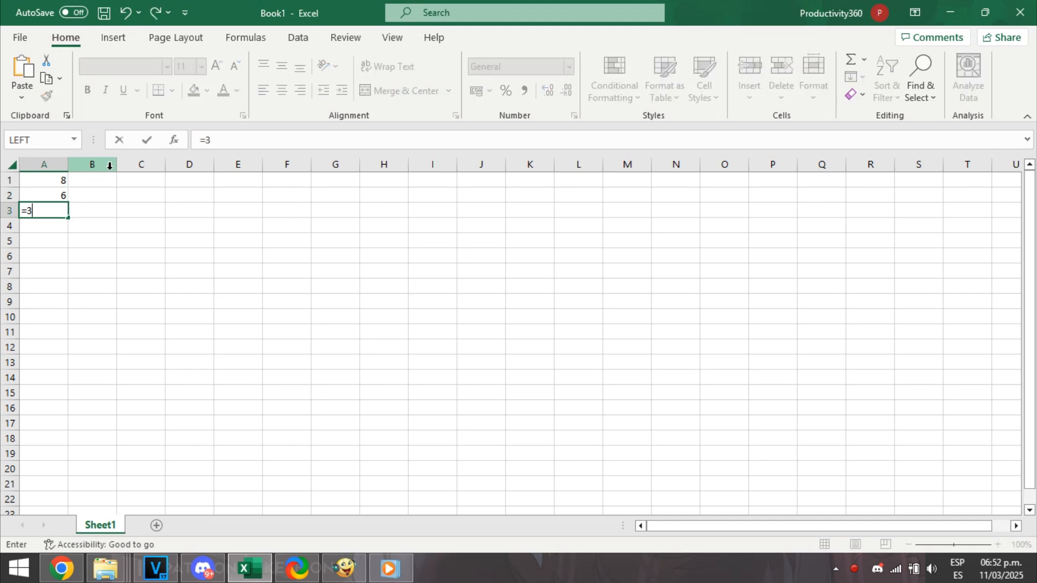
text(-2)
key(Return)
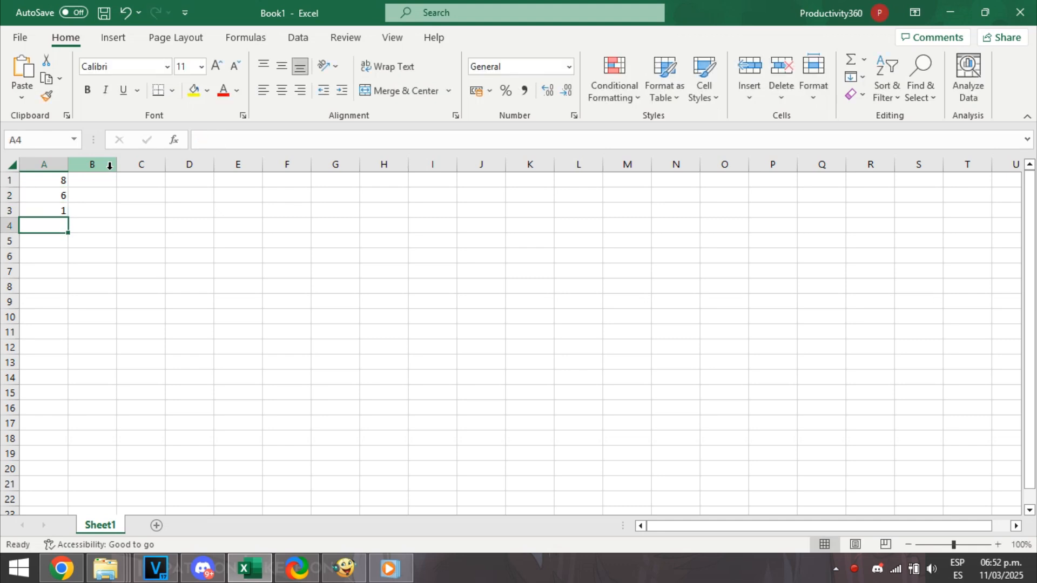
text(=3/1)
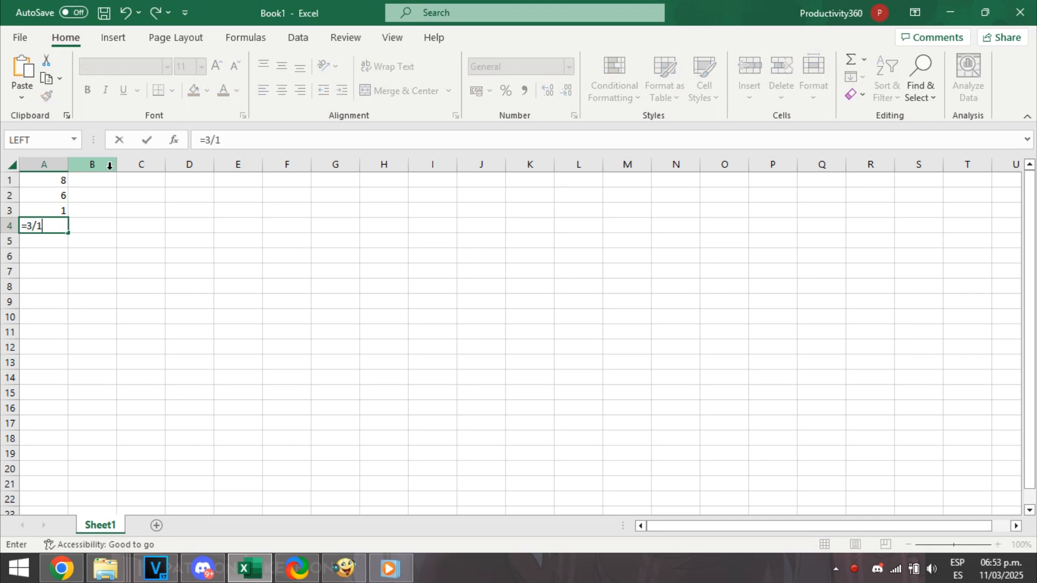
key(Return)
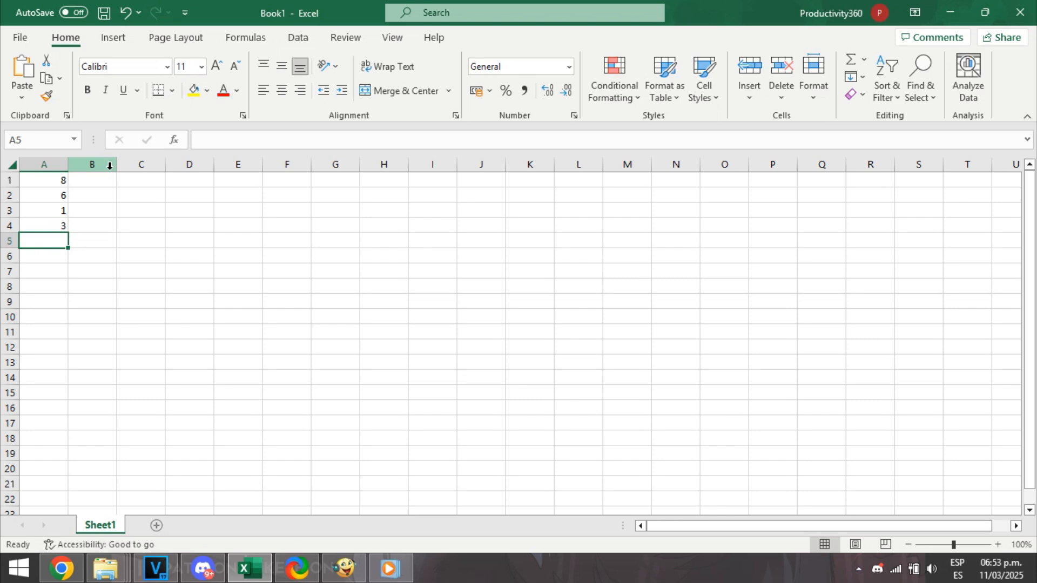
Total the range A1:A4 in cell A5 with the formula =SUM(A1:A4).
text(=SUM()
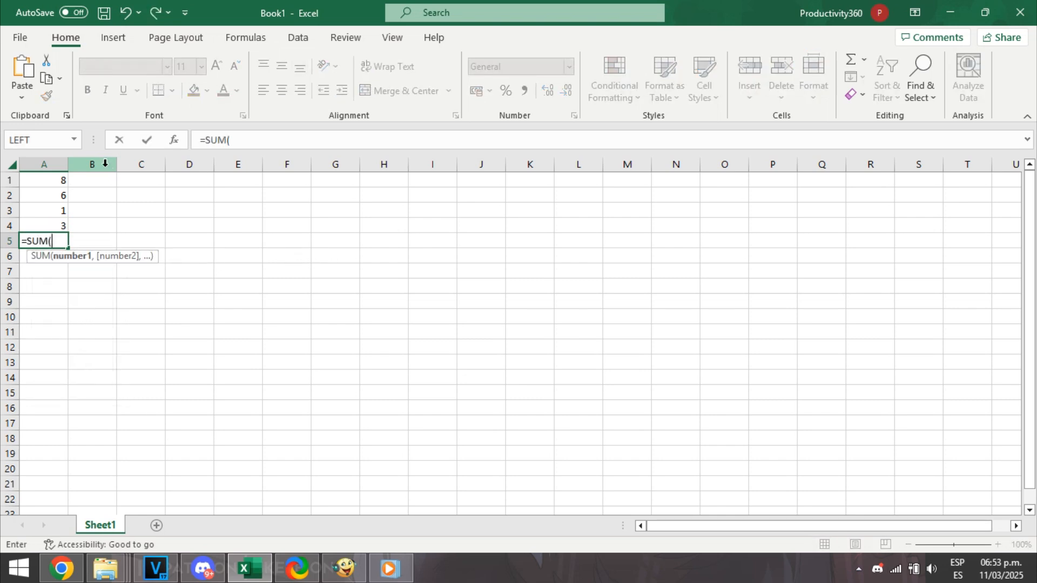
drag(40, 183, 60, 223)
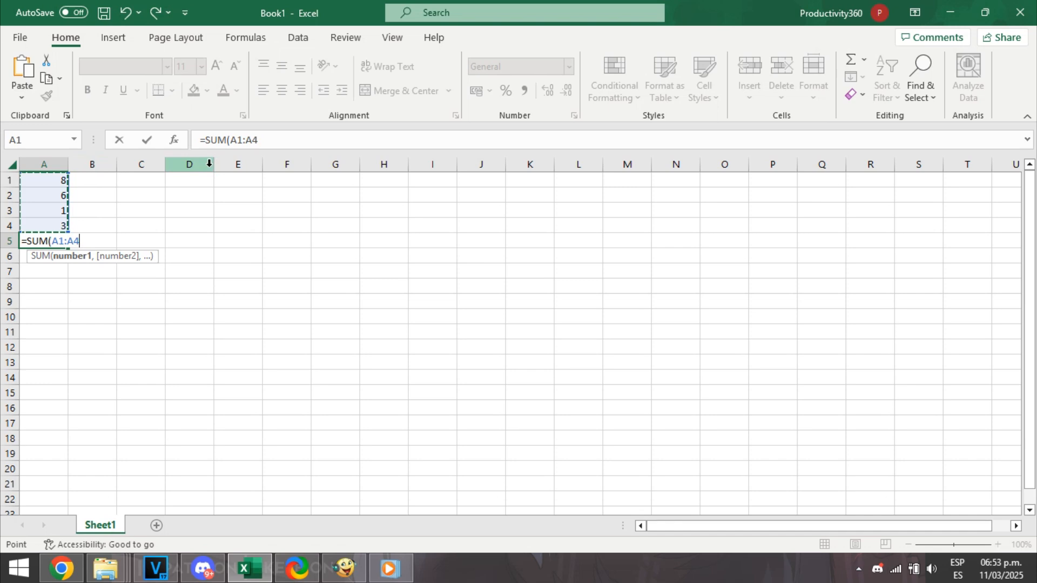
text())
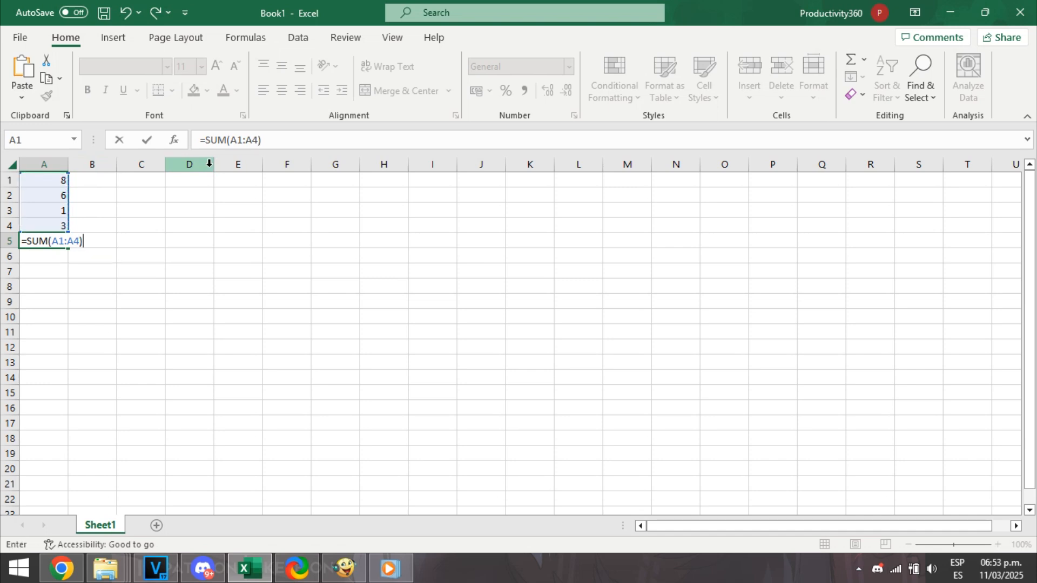
key(Return)
key(Up)
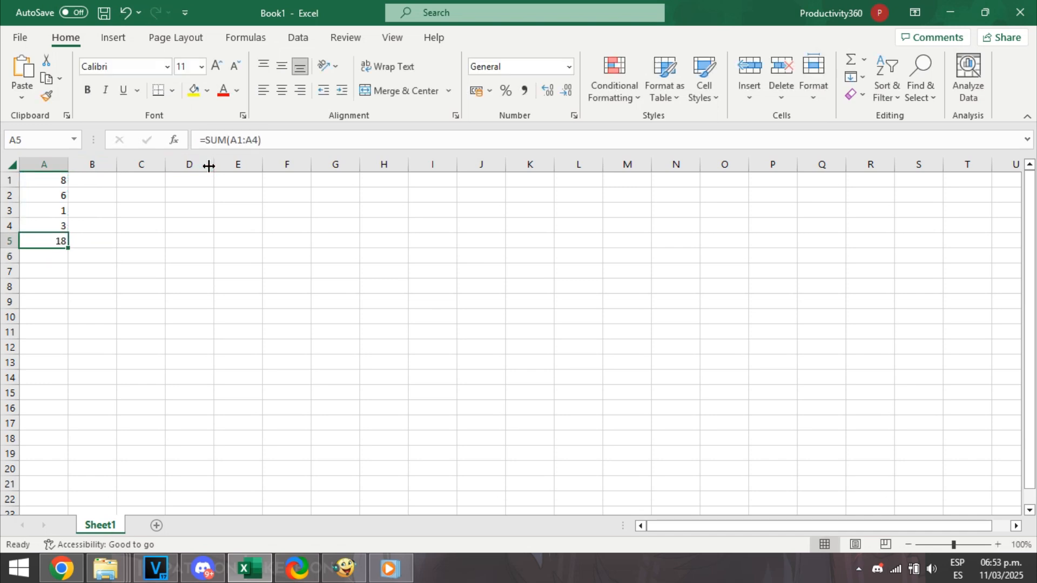
Open cell A5 to examine the SUM formula behind its value.
click(99, 246)
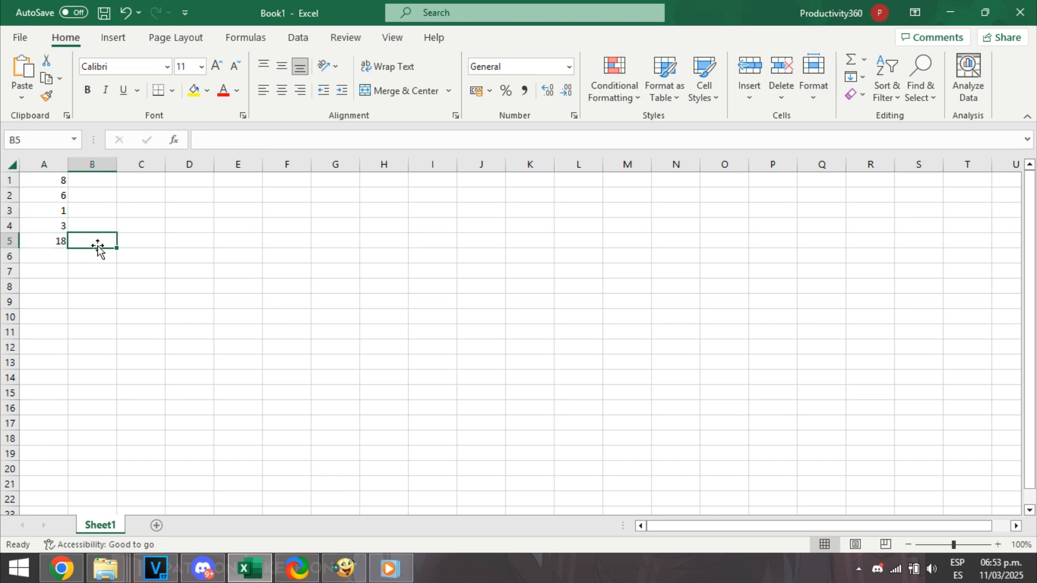
click(40, 255)
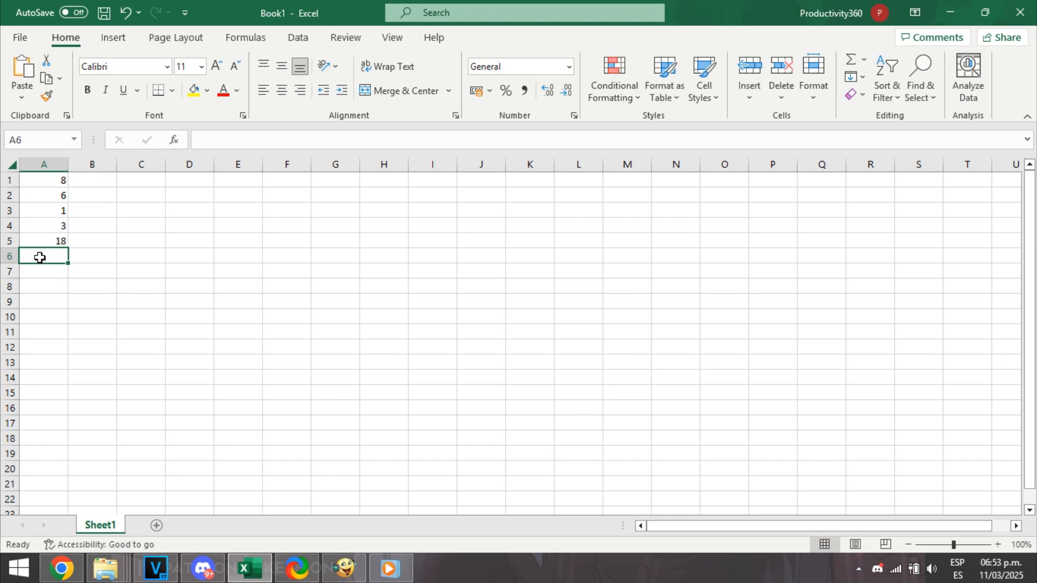
click(45, 242)
double_click(47, 242)
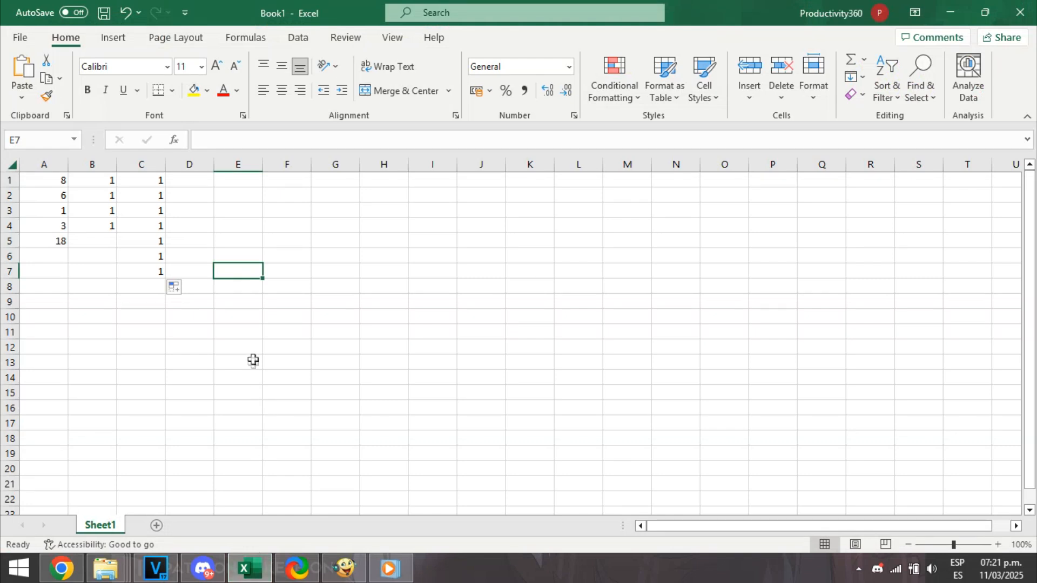
Select the range A1:E8 and clear only its active cell, A1.
click(253, 350)
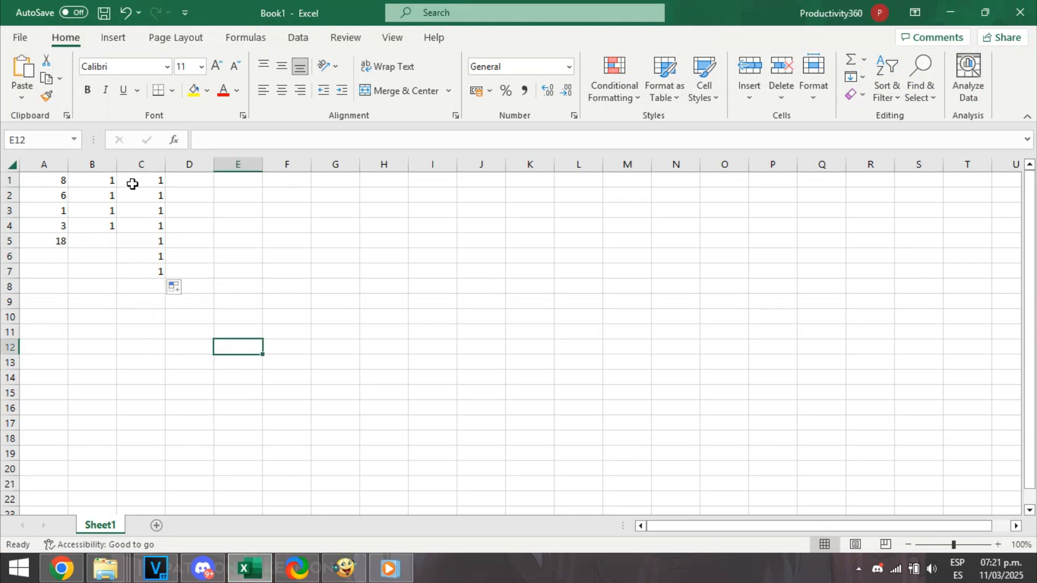
drag(56, 181, 224, 287)
key(BackSpace)
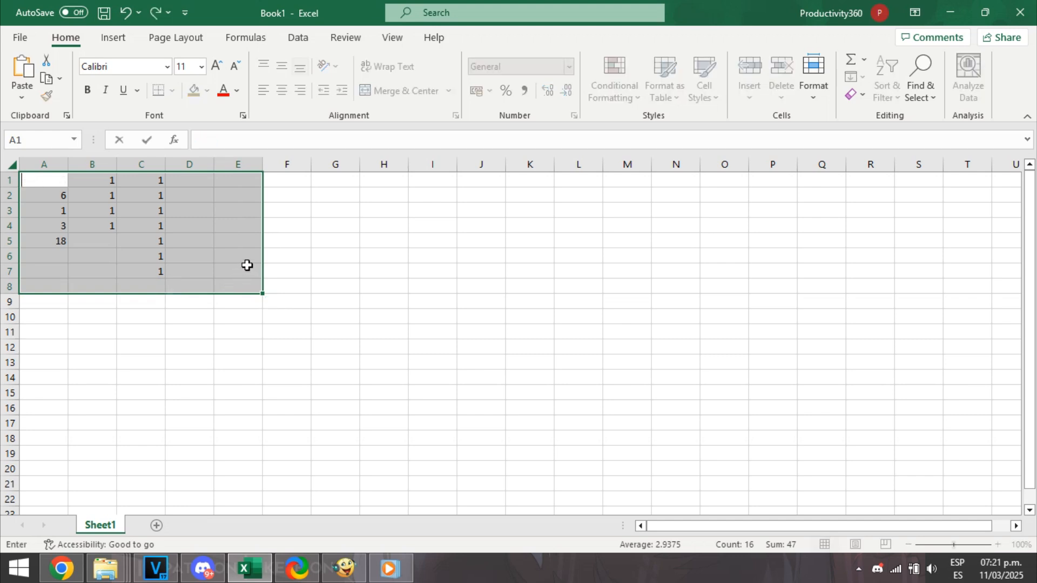
click(284, 244)
Enter Monday in cell E1 and autofill the weekday series down to E8.
click(225, 179)
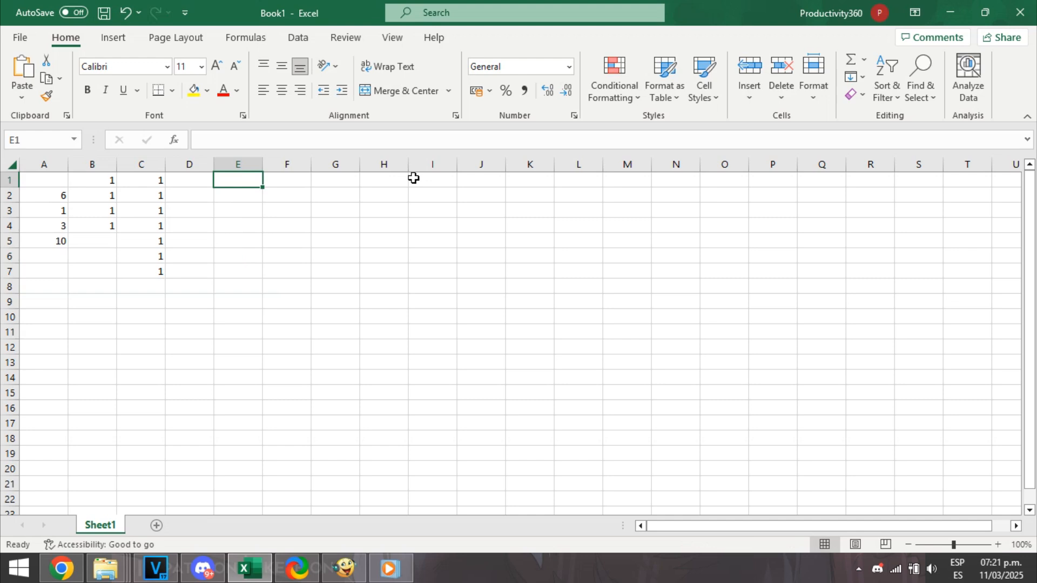
text(Monday)
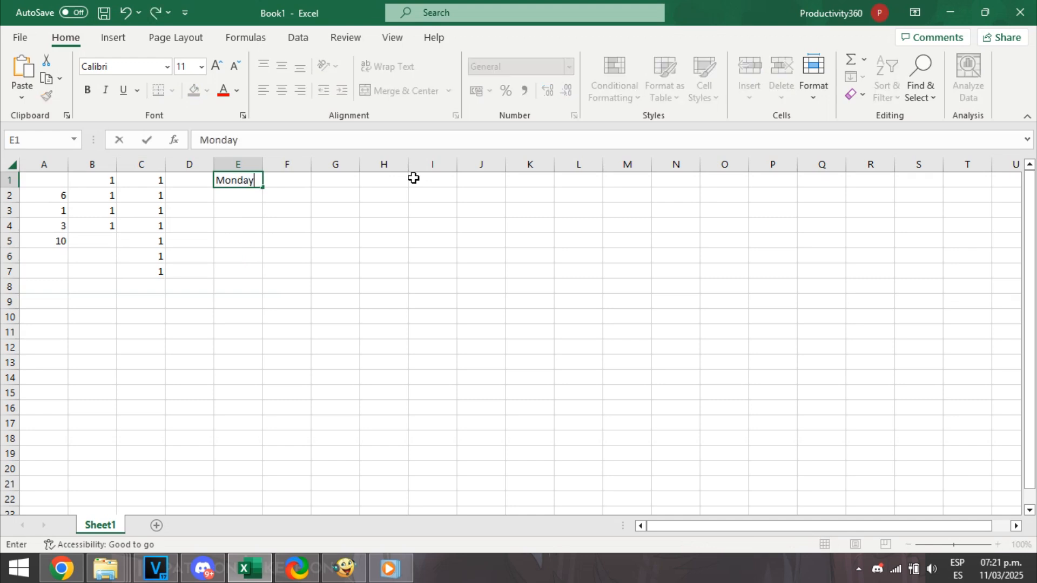
key(Return)
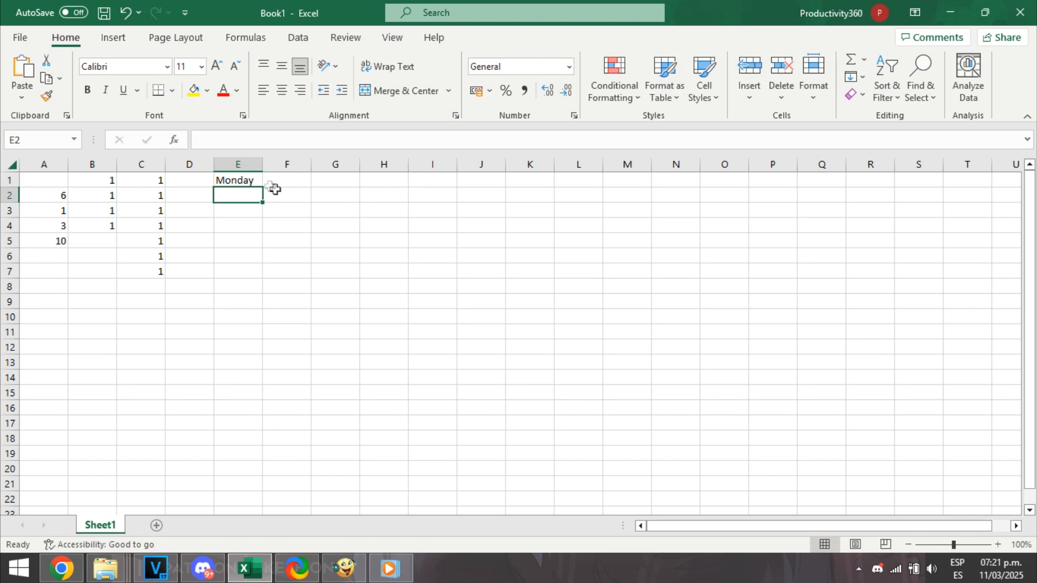
click(255, 179)
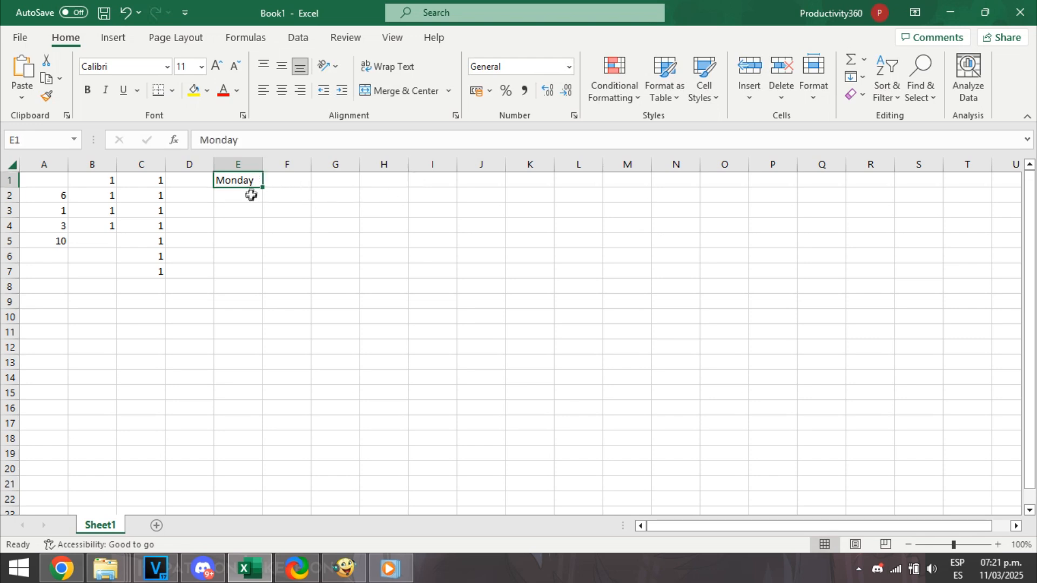
drag(266, 187, 249, 297)
click(300, 241)
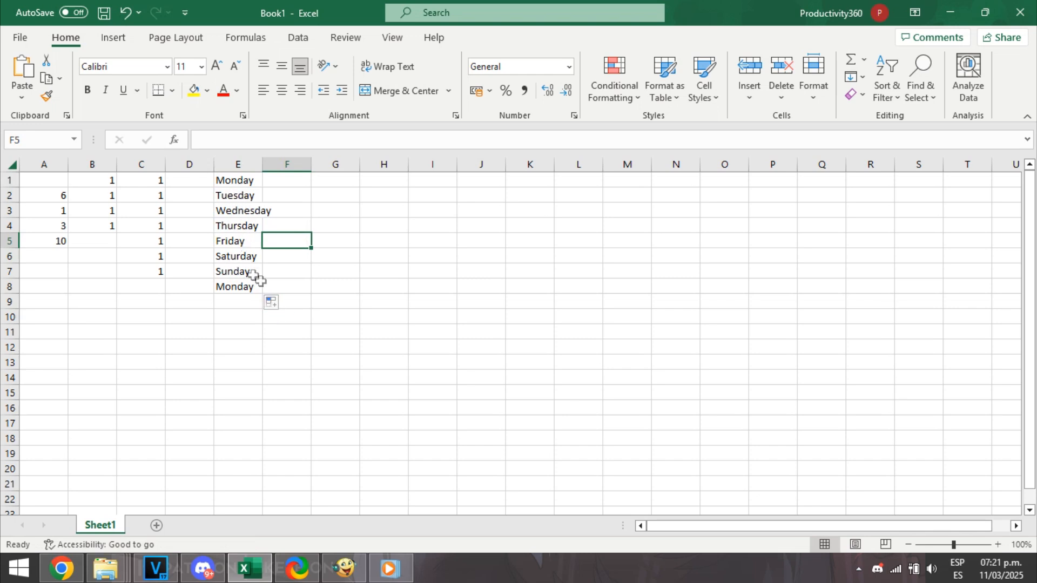
Enter the starting numbers 1 and 2 in cells F1 and F2.
click(276, 182)
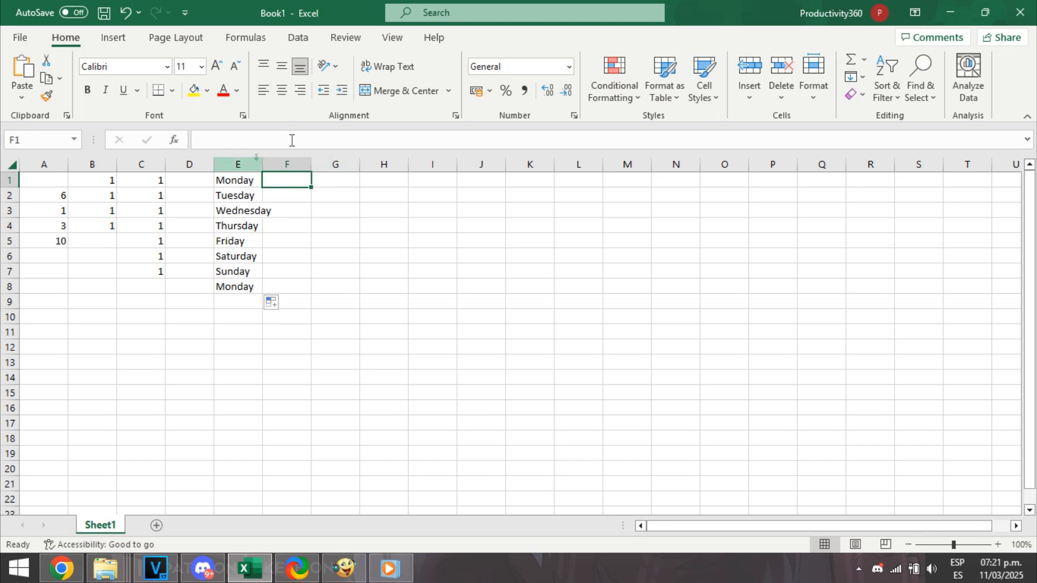
click(271, 302)
click(271, 303)
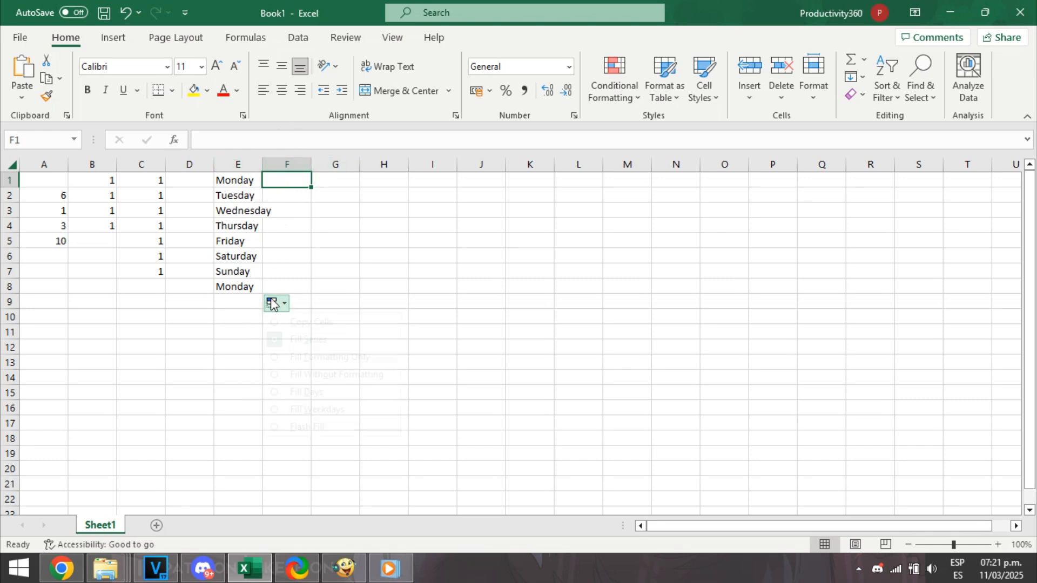
text(1)
key(Return)
text(2)
key(Return)
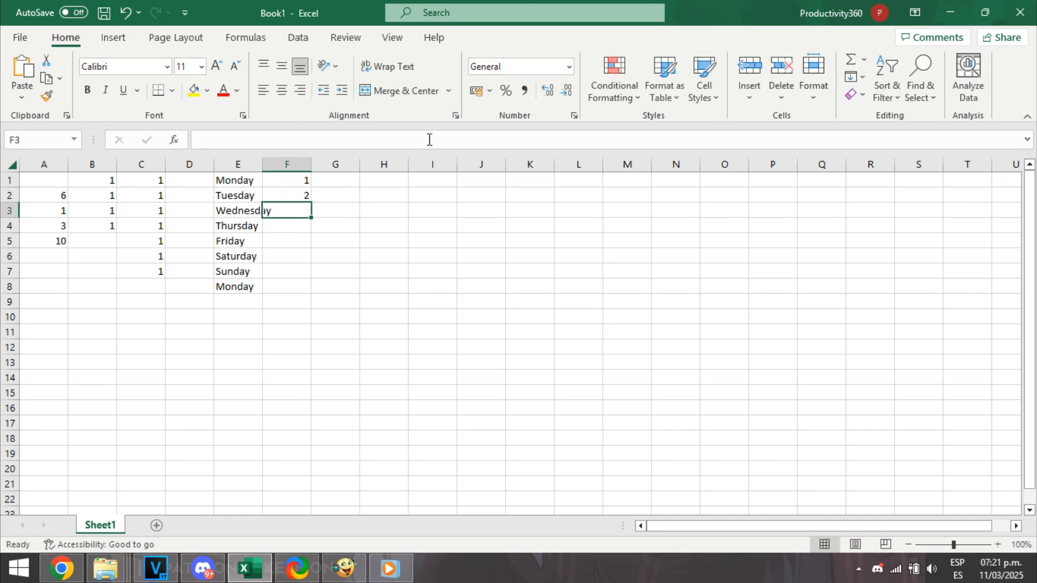
Autofill the 2 in cell F2 down to F8 and set the fill option to Fill Series.
click(306, 193)
drag(310, 202, 297, 296)
click(322, 302)
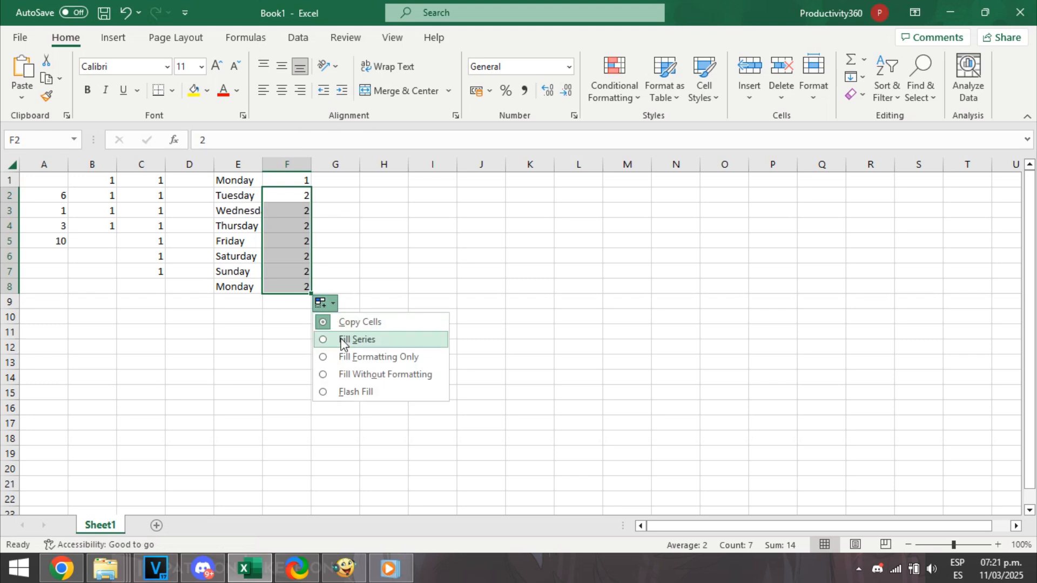
click(341, 339)
click(384, 239)
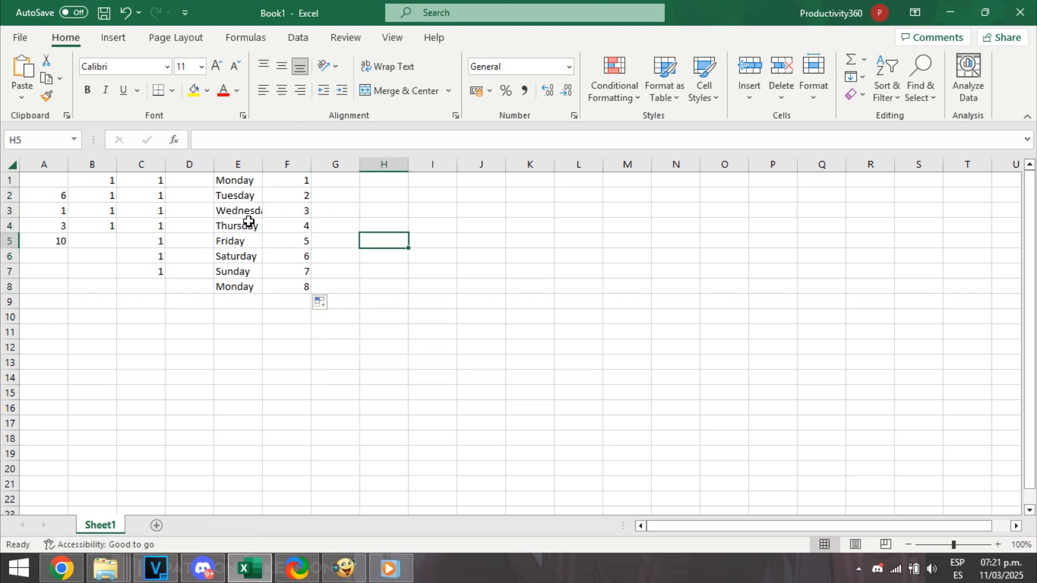
Switch the autofill option for the numbers in F2:F8 to Copy Cells.
click(353, 180)
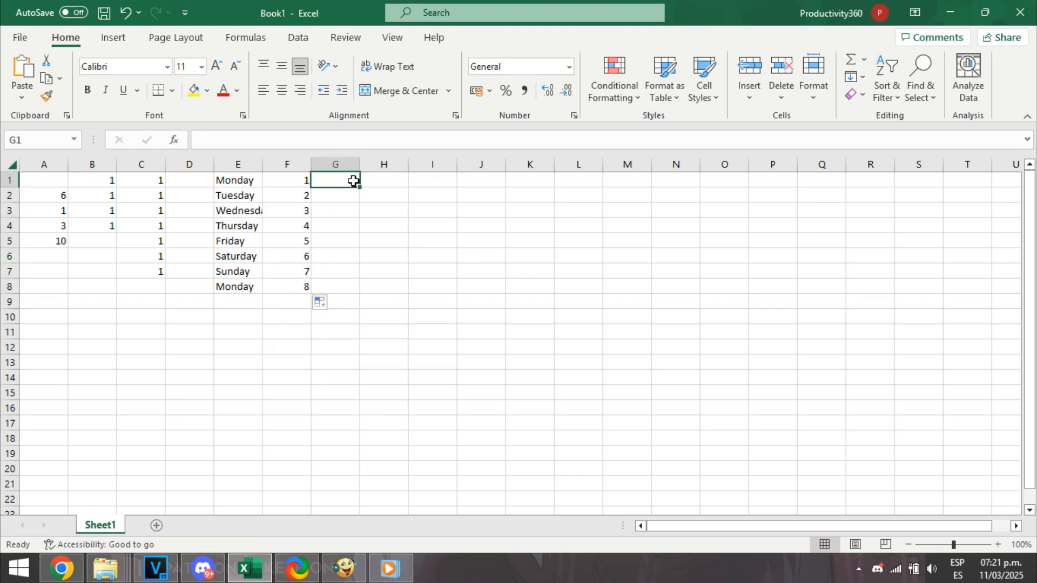
click(344, 224)
click(344, 180)
click(321, 303)
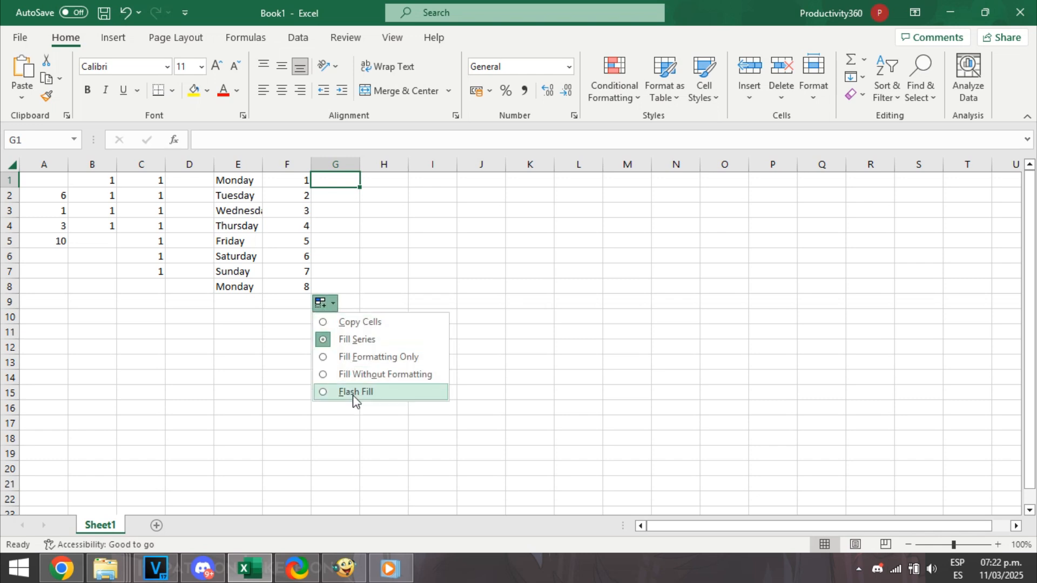
click(357, 323)
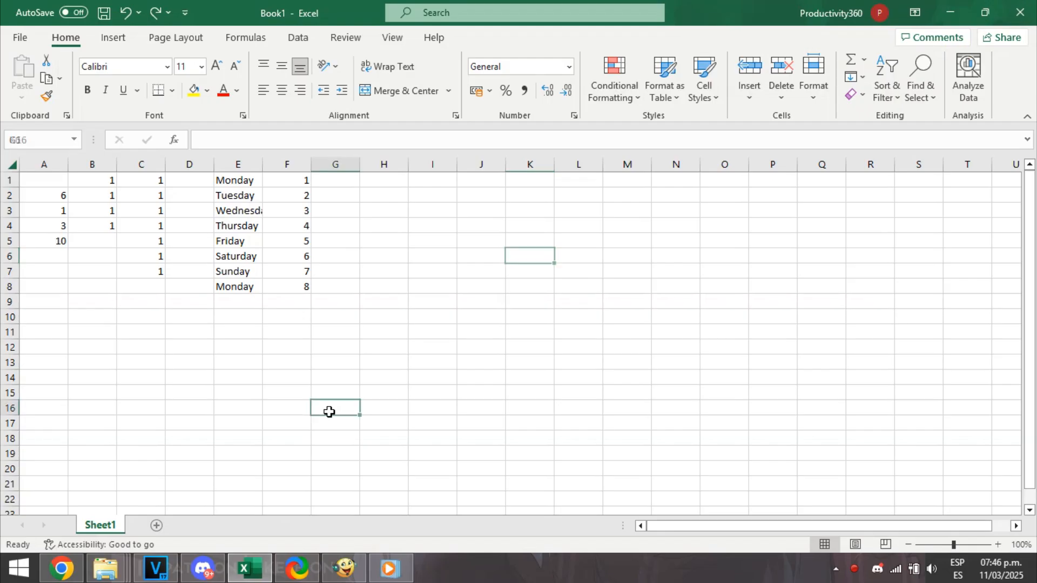
Move the number series in F1:F9 across to H1:H9.
click(330, 408)
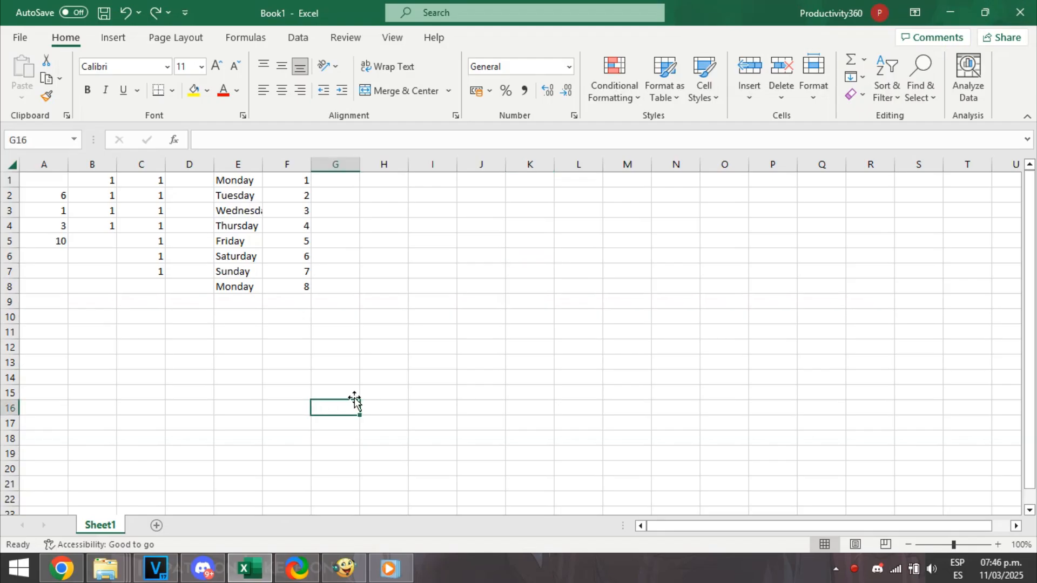
click(337, 210)
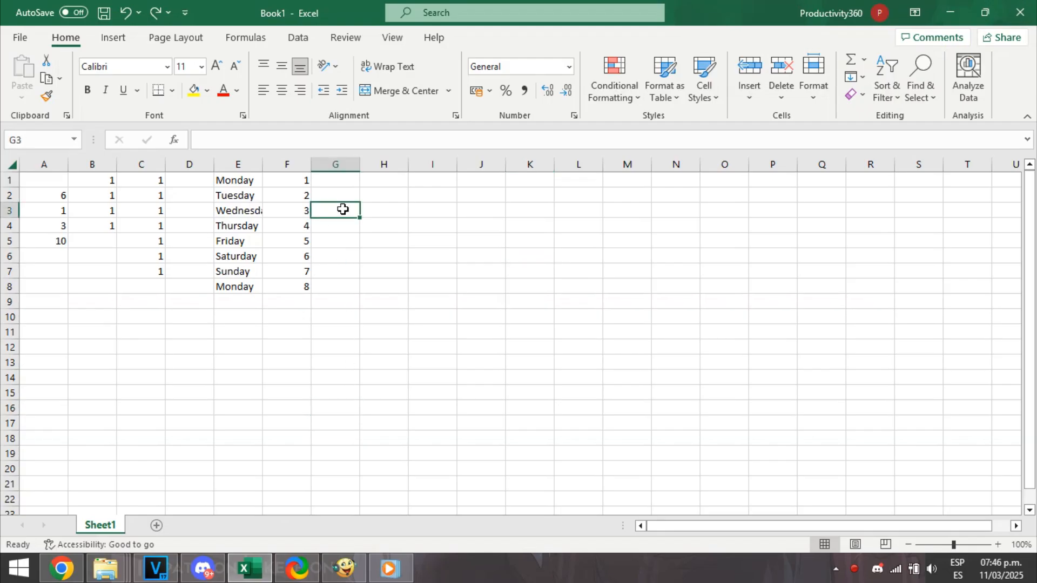
click(360, 269)
mouse_move(332, 180)
mouse_down()
mouse_move(348, 180)
mouse_move(346, 195)
mouse_up()
drag(286, 179, 299, 303)
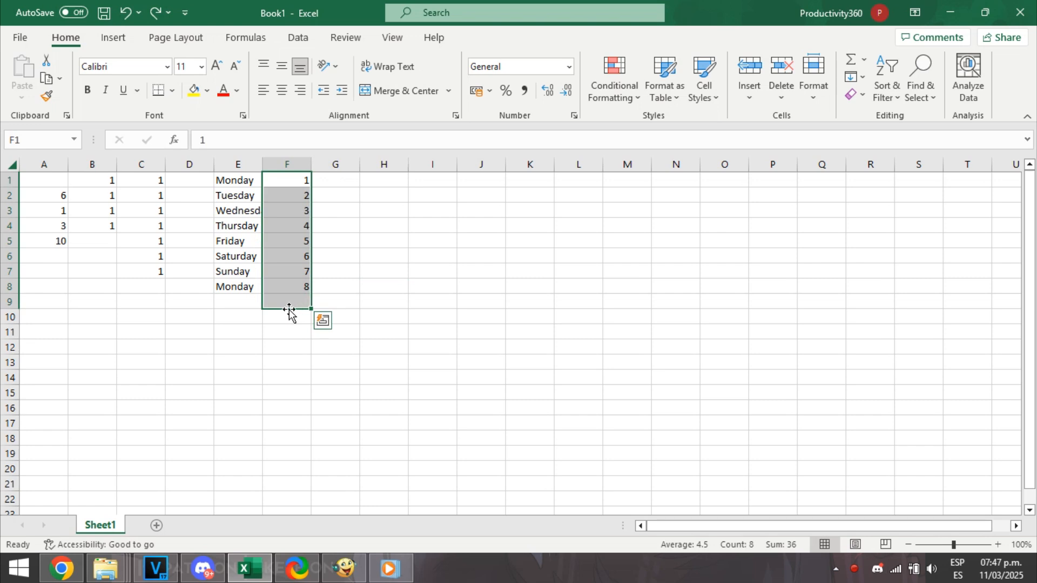
drag(289, 309, 379, 305)
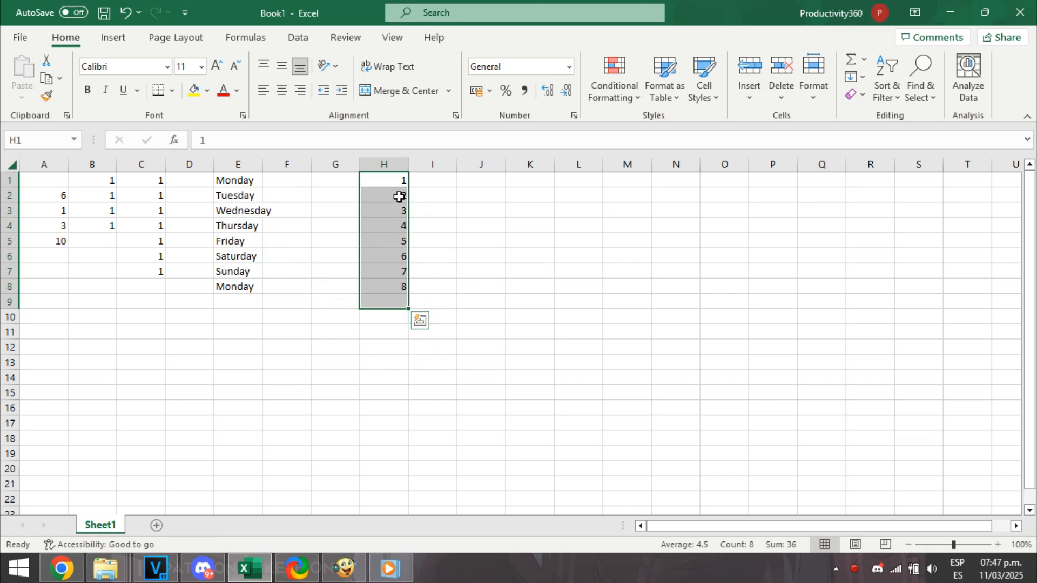
Cut the number series from H1:H9 and paste it starting at cell J1.
right_click(389, 235)
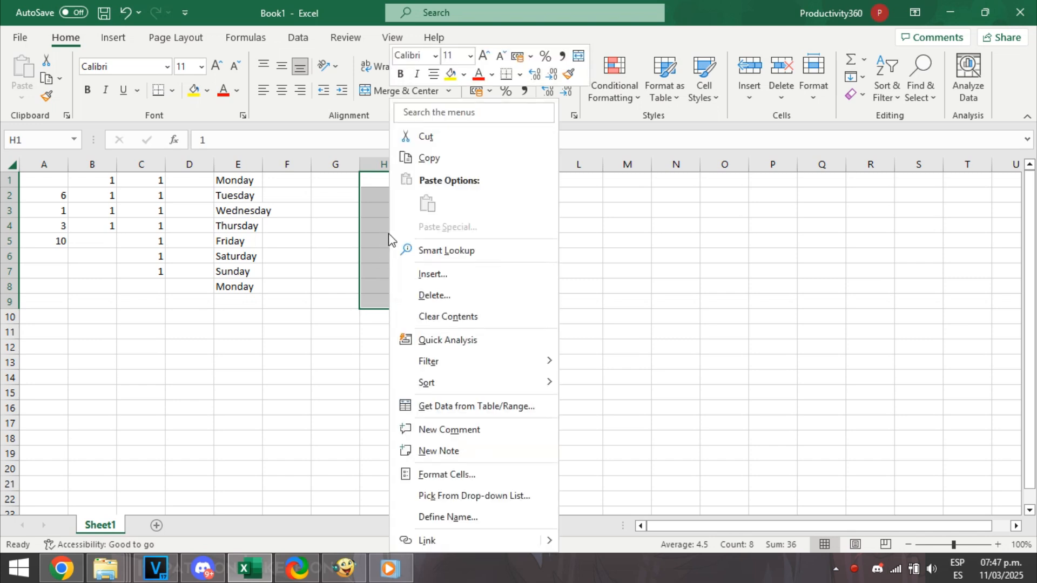
click(433, 138)
right_click(479, 184)
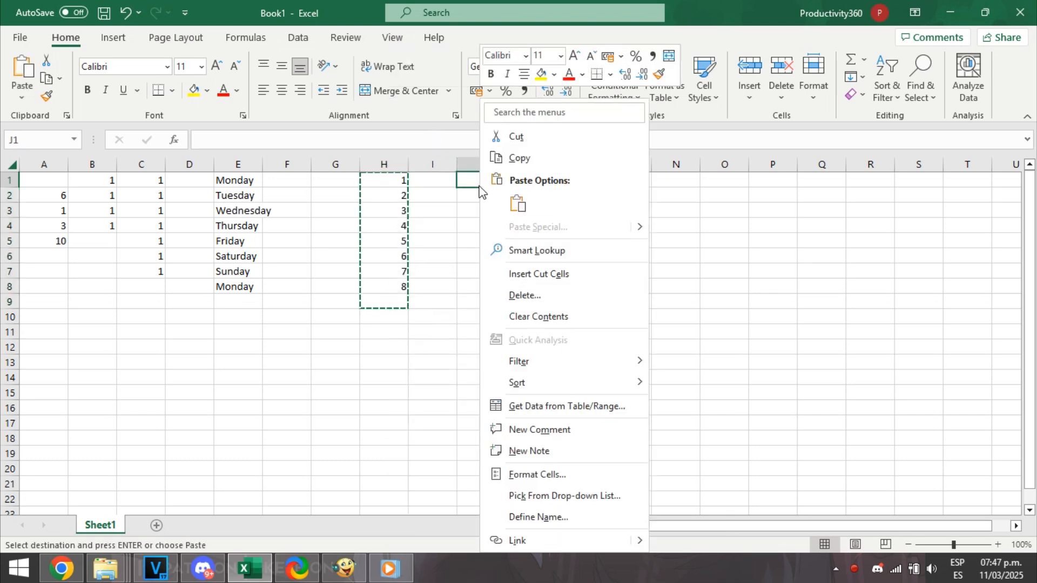
click(515, 205)
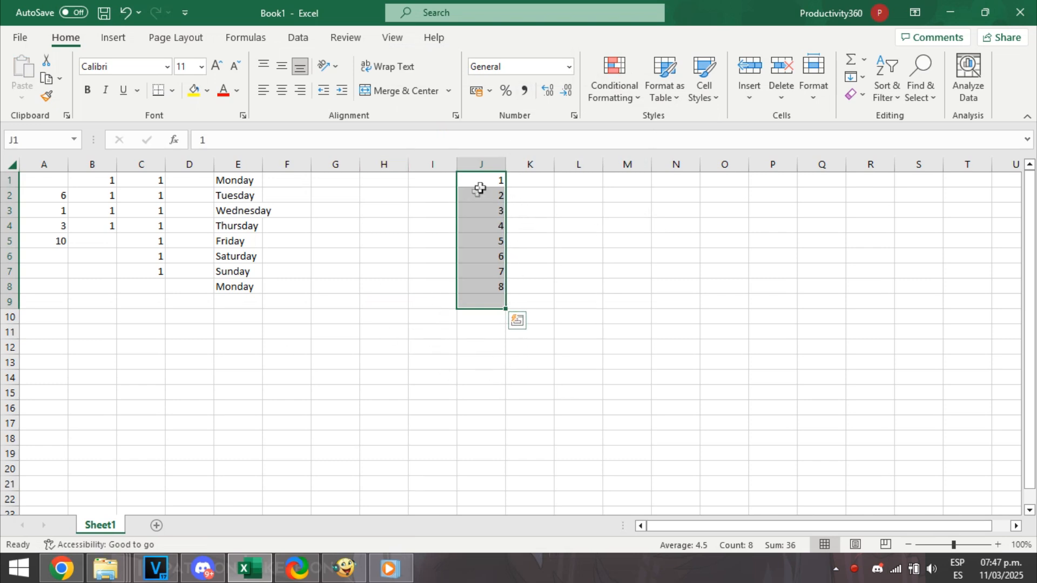
click(419, 238)
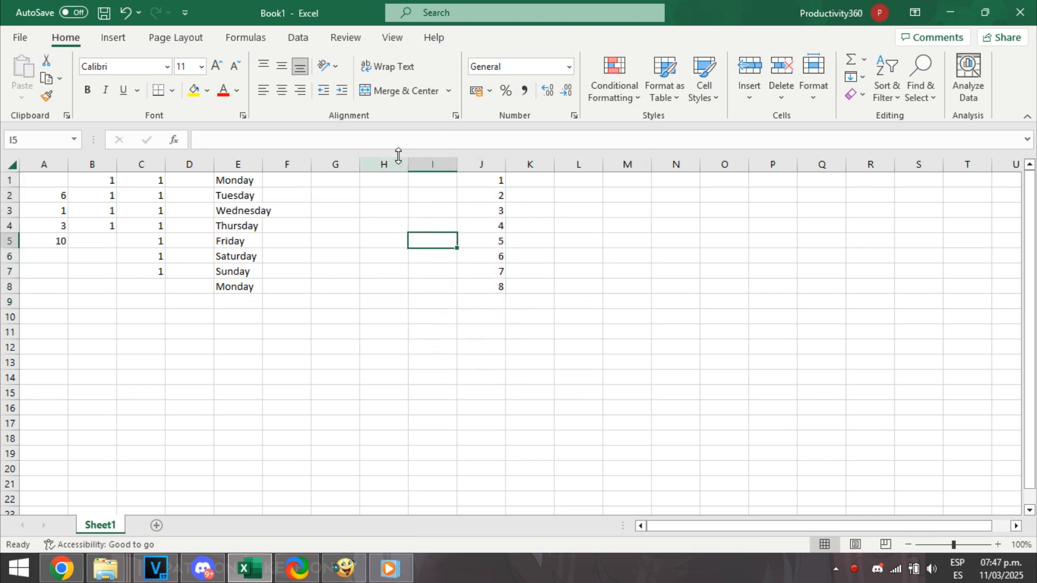
right_click(394, 164)
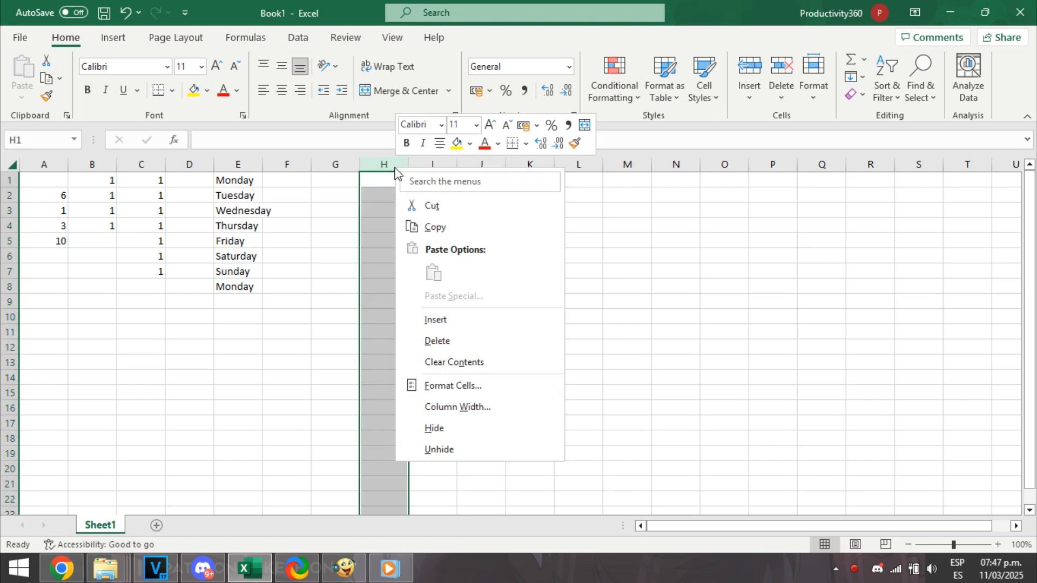
click(440, 224)
click(295, 192)
right_click(242, 165)
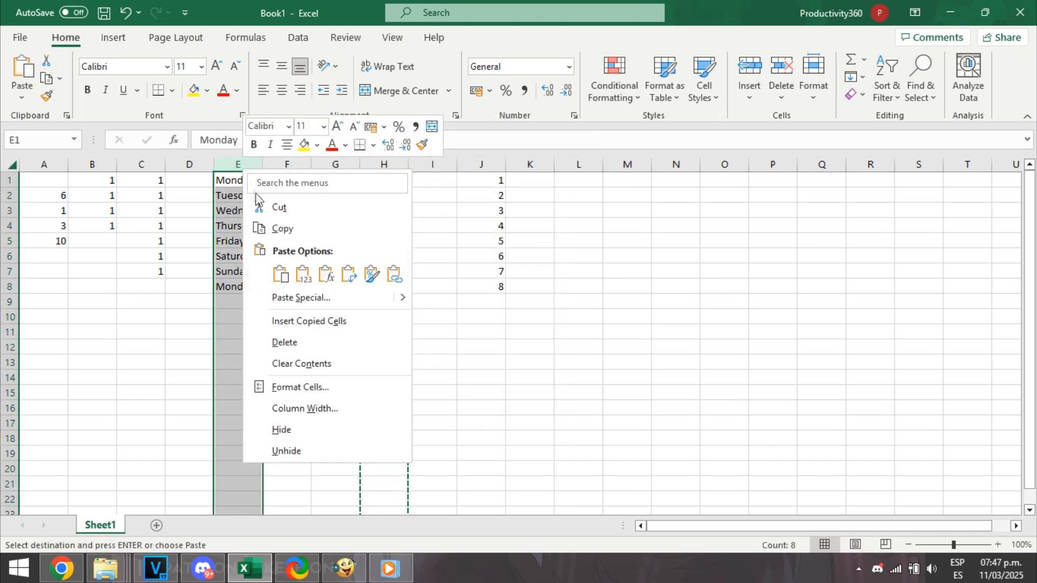
click(242, 163)
drag(247, 165, 326, 162)
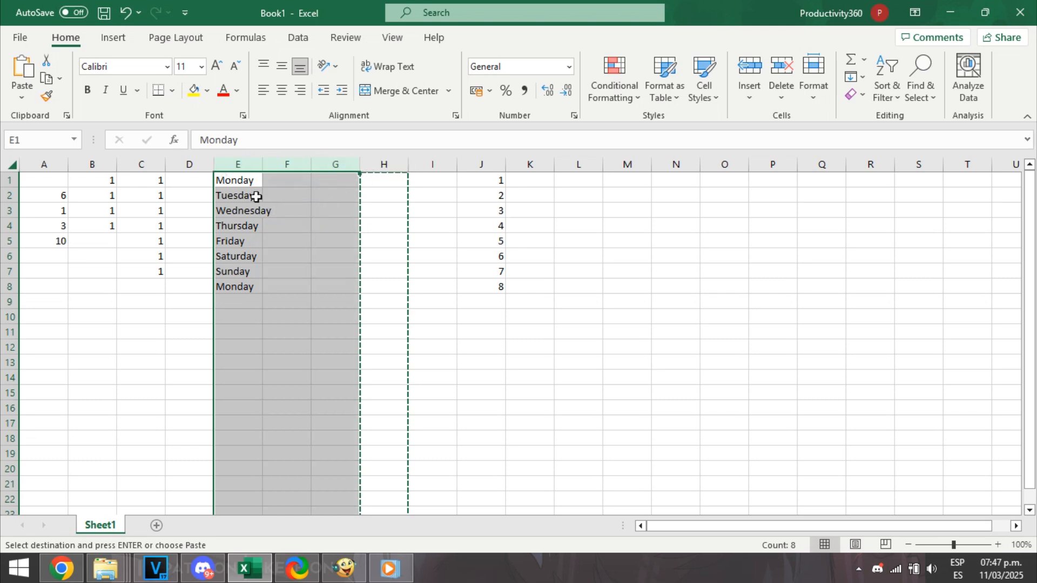
right_click(232, 164)
click(270, 203)
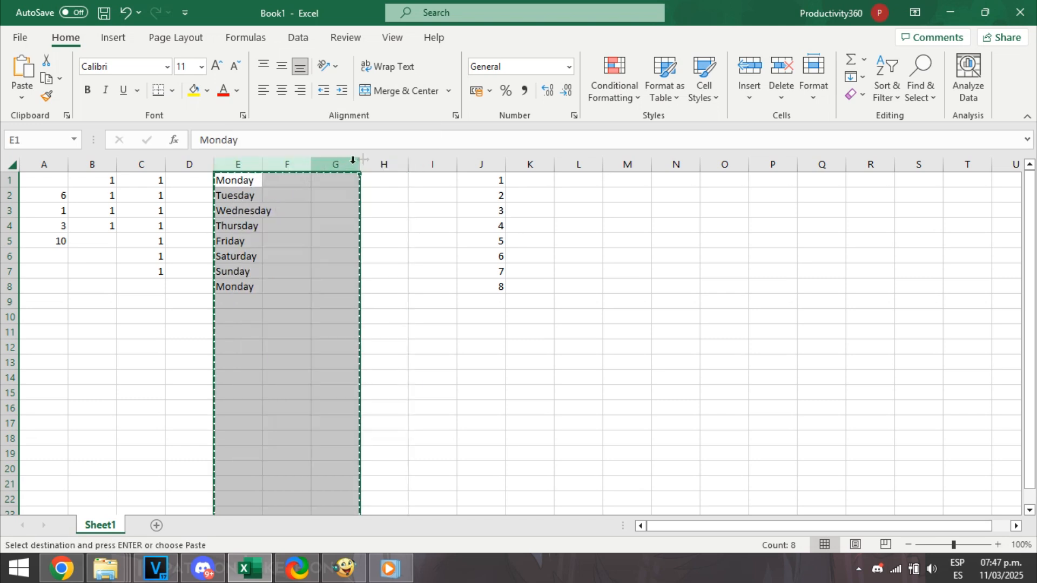
right_click(393, 166)
key(Escape)
key(Escape)
key(ctrl+c)
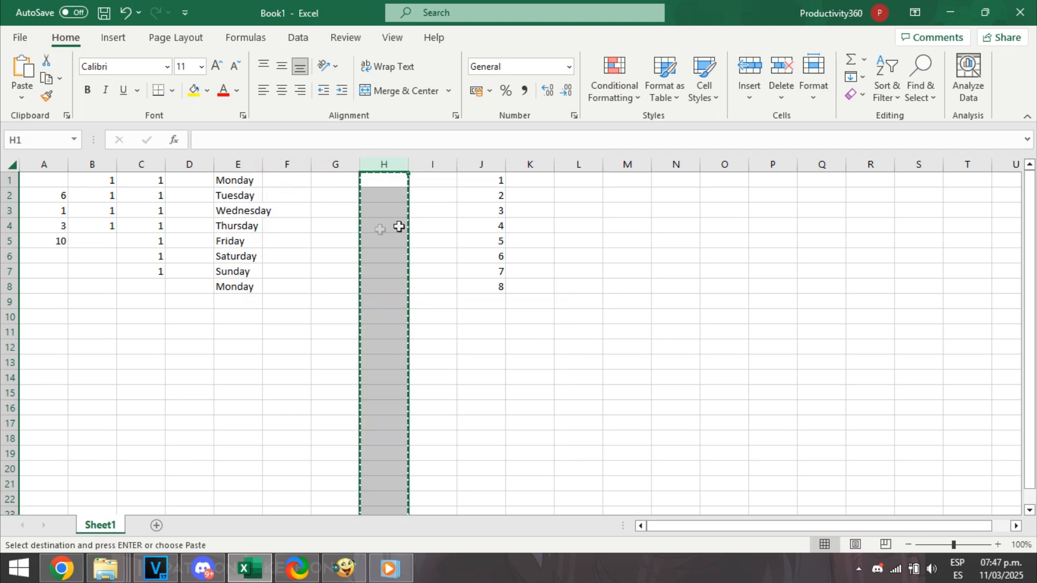
click(313, 220)
Copy the weekday column E and paste it starting at cell H1.
right_click(227, 162)
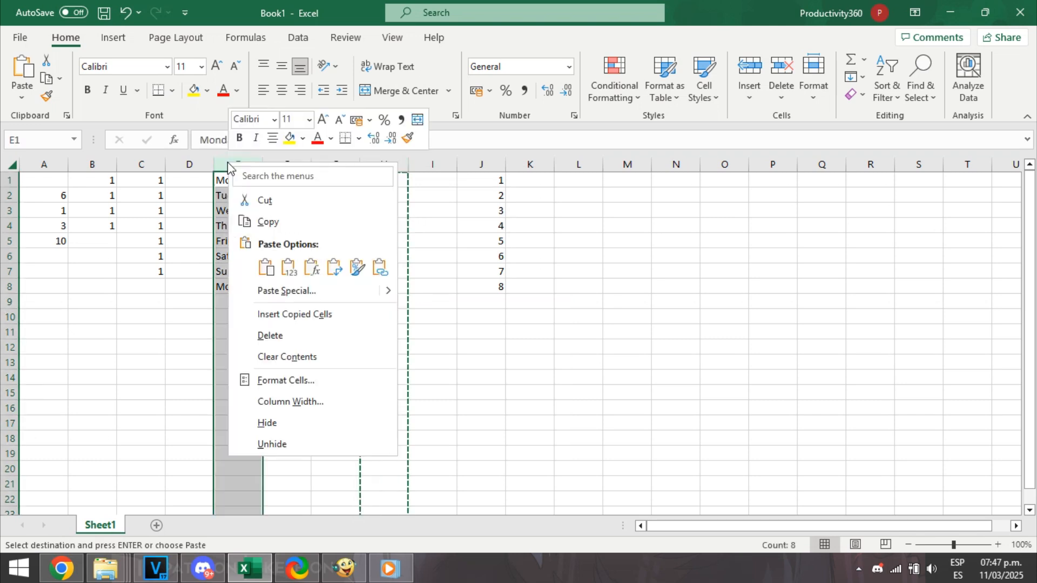
click(253, 217)
click(372, 182)
right_click(372, 183)
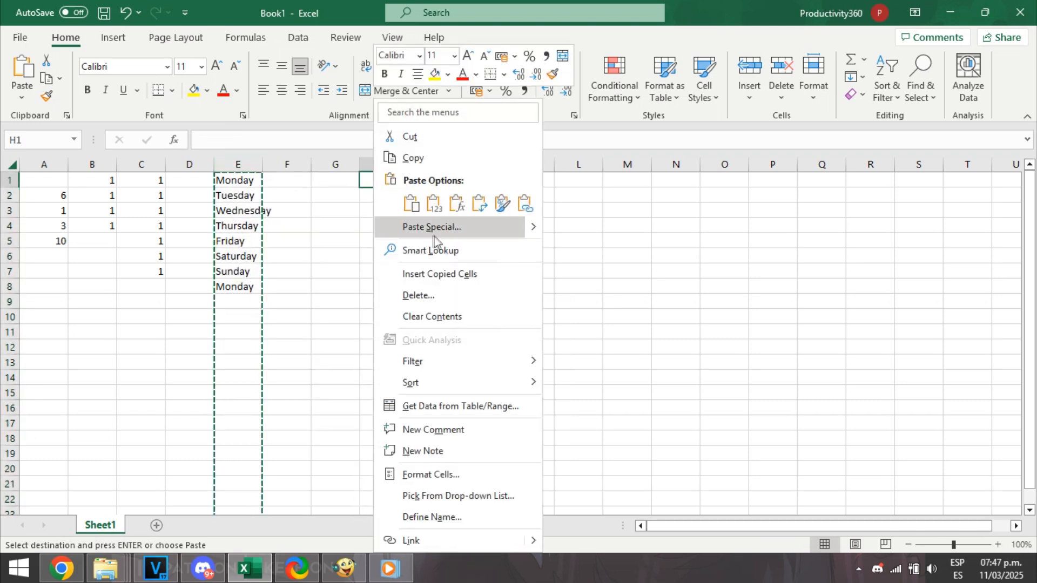
click(408, 204)
click(307, 201)
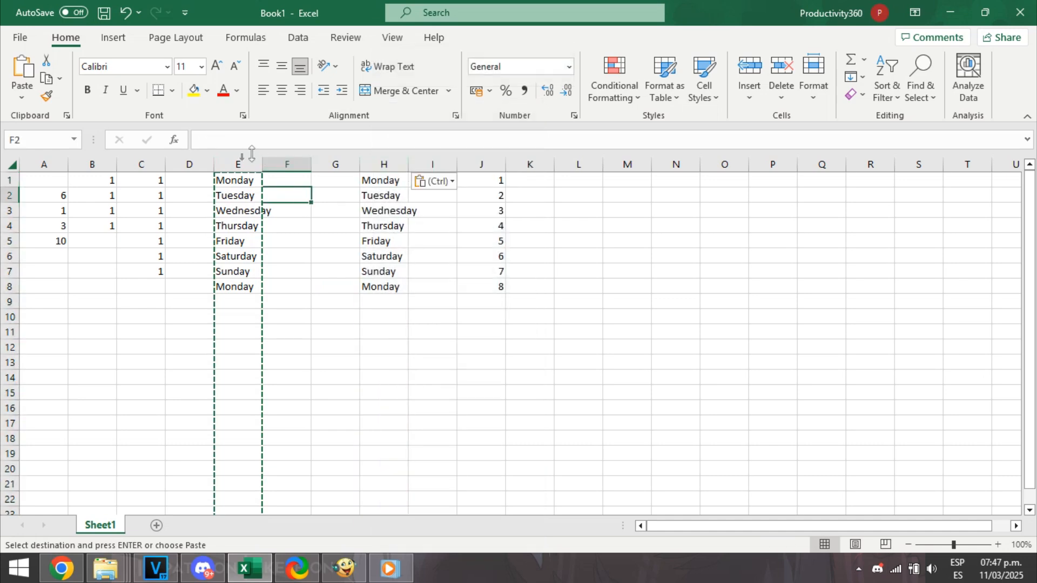
Copy the empty column G and paste it over the weekday entries in column E.
right_click(241, 164)
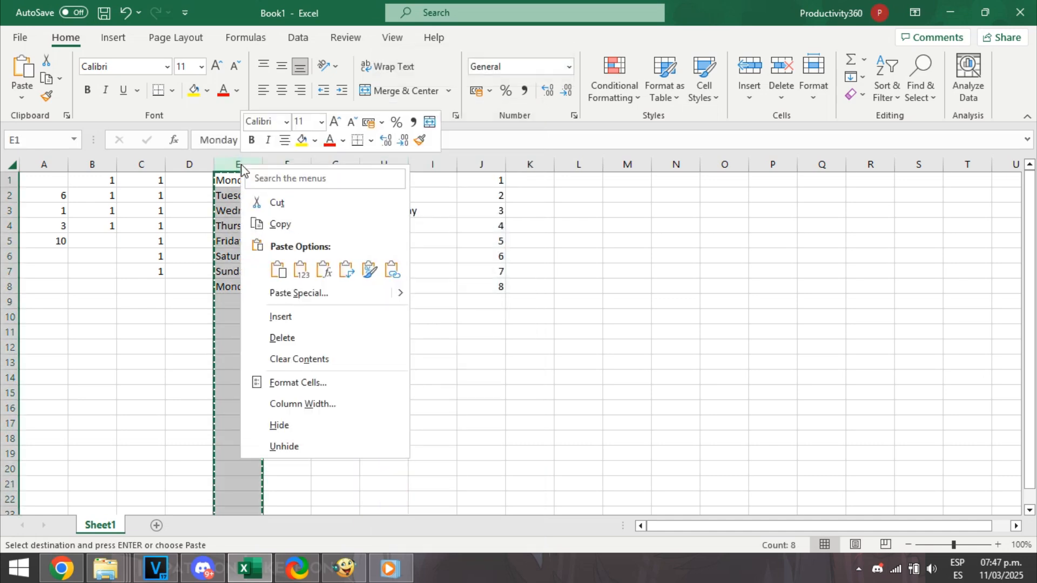
click(294, 226)
click(335, 164)
right_click(341, 165)
click(372, 226)
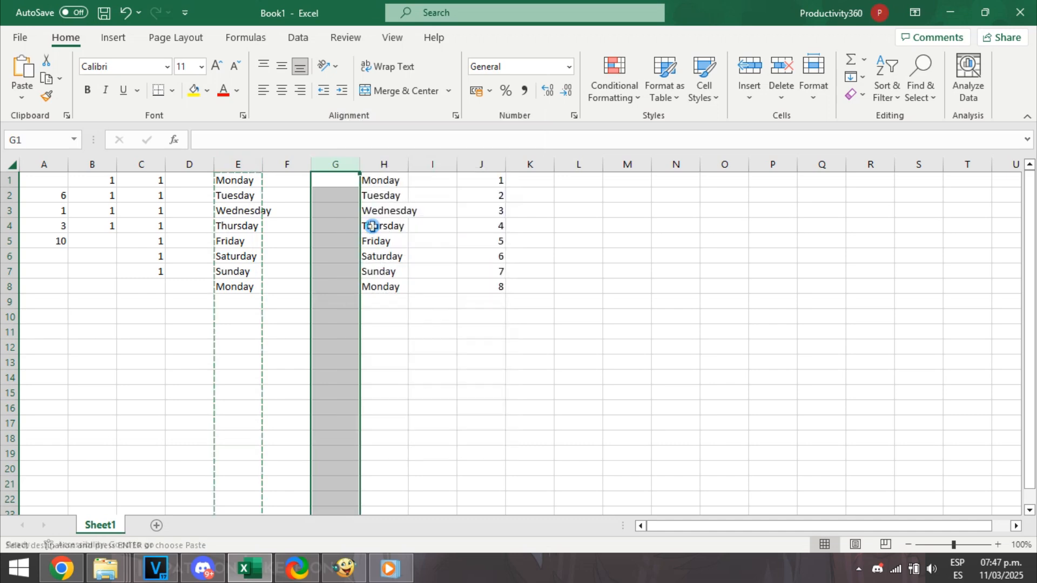
right_click(237, 165)
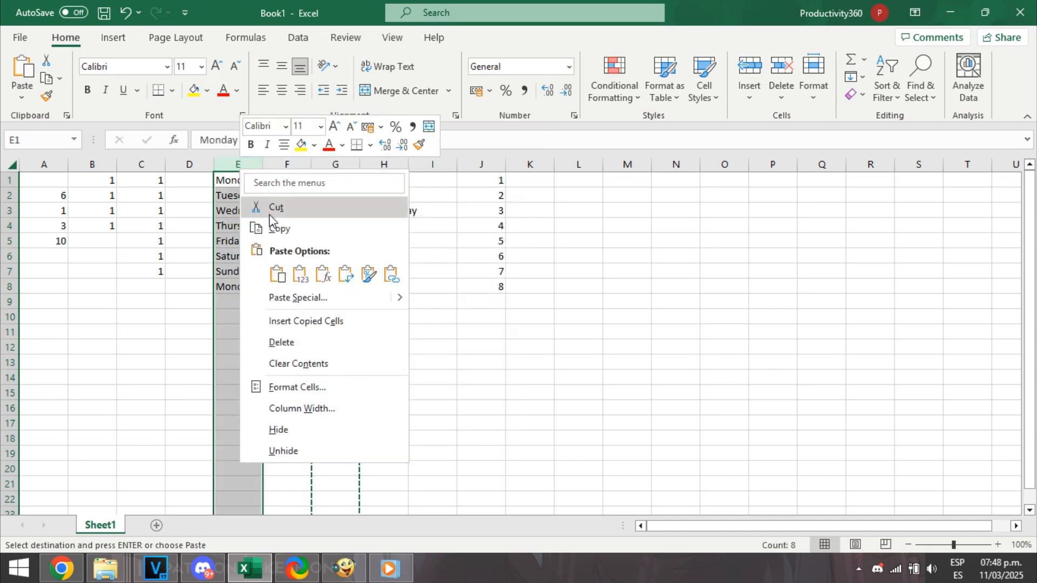
click(278, 275)
click(275, 290)
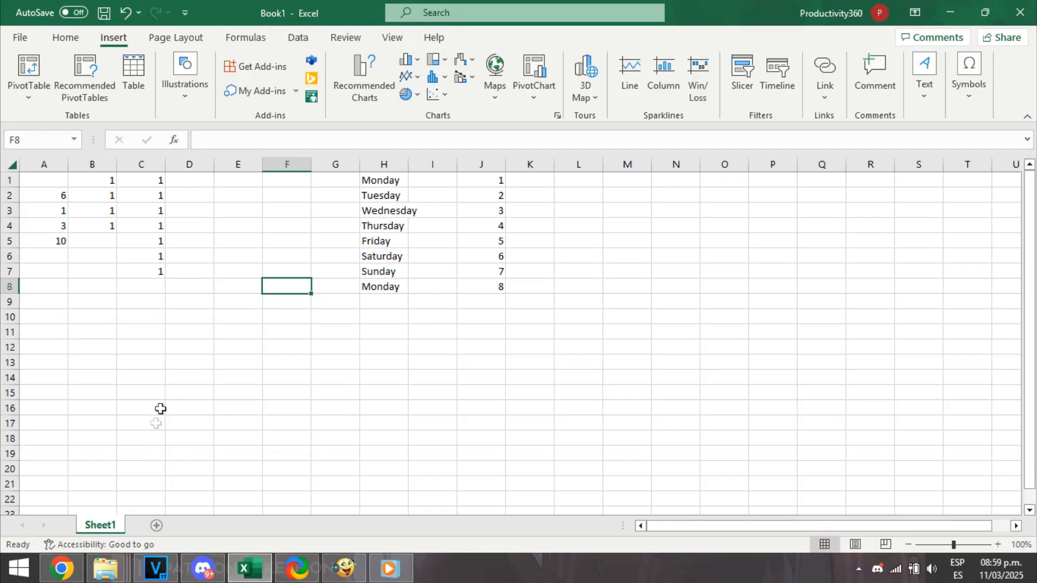
Insert a blank row above row 4, between the Wednesday and Thursday entries.
click(567, 318)
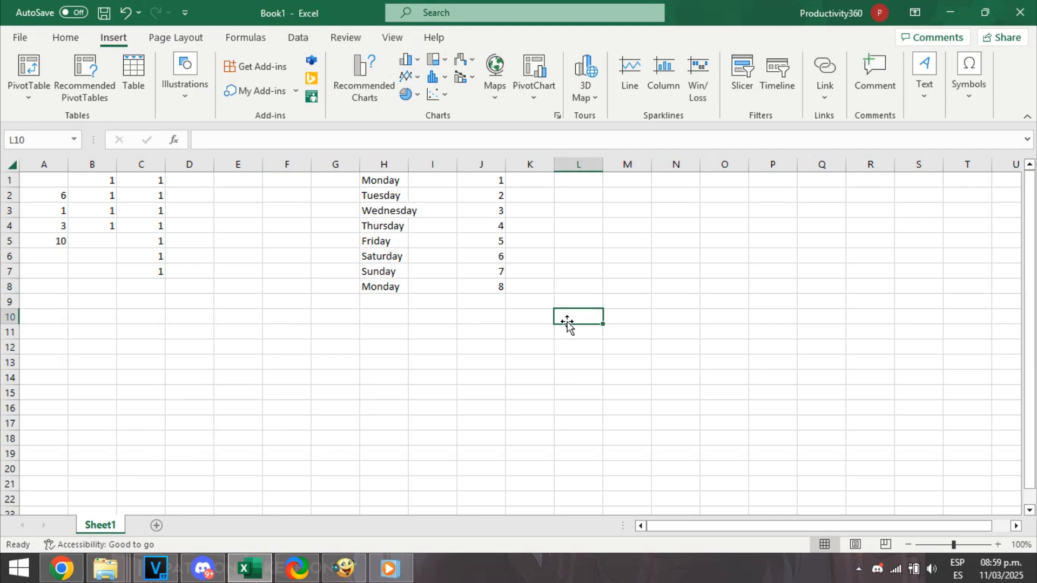
click(234, 335)
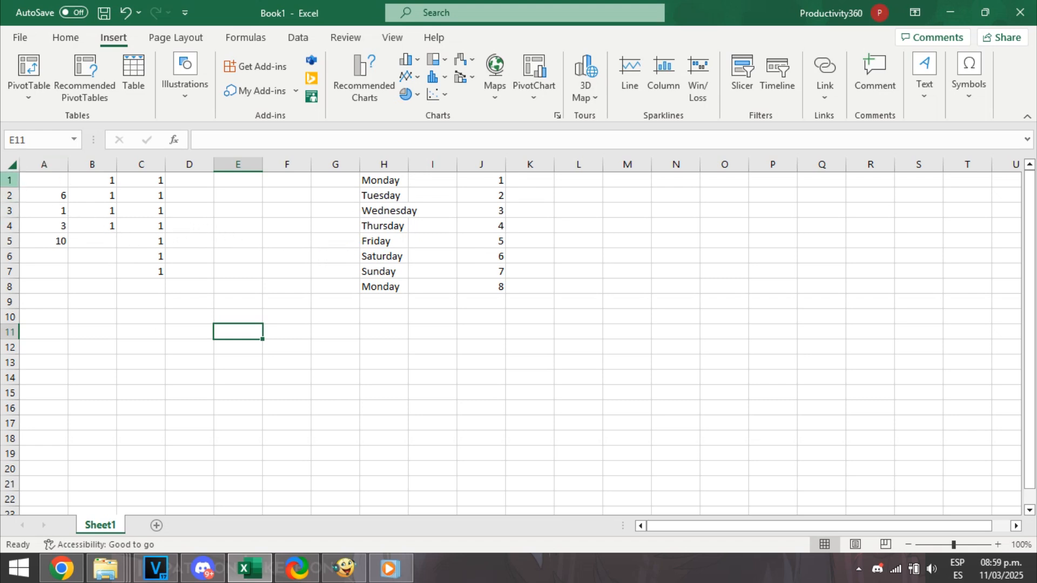
right_click(10, 181)
key(Escape)
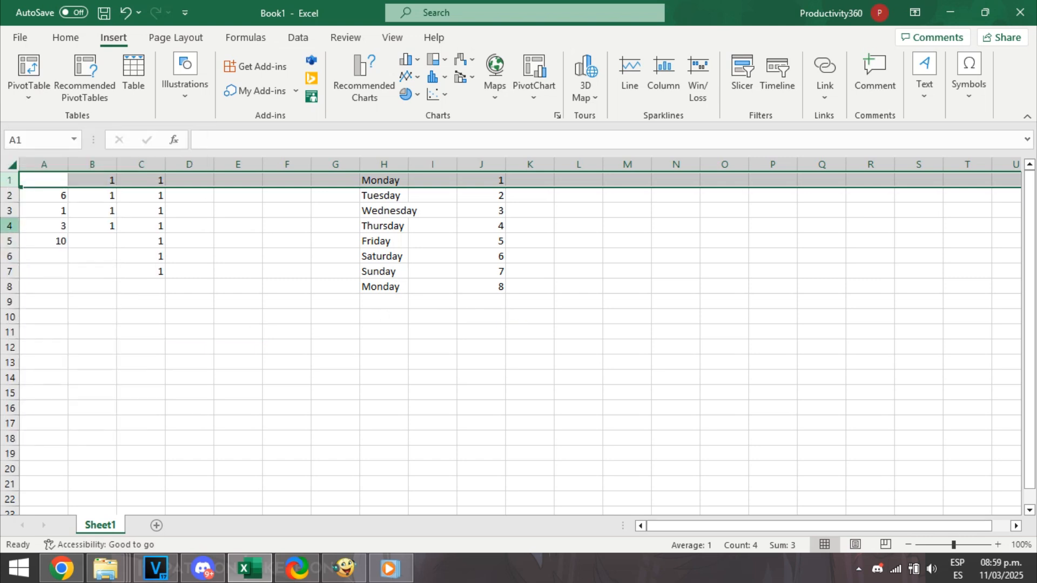
right_click(10, 226)
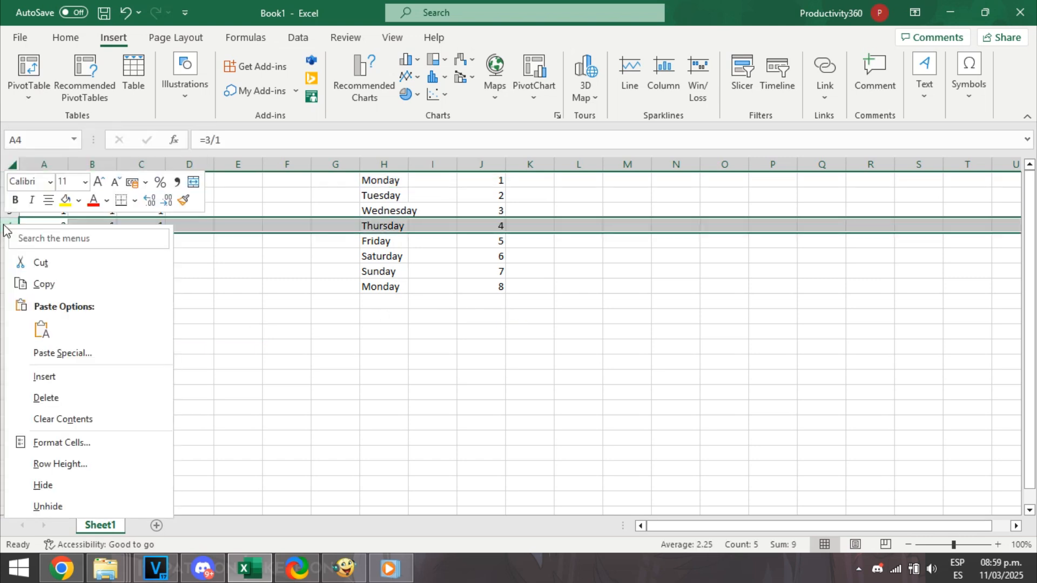
click(36, 378)
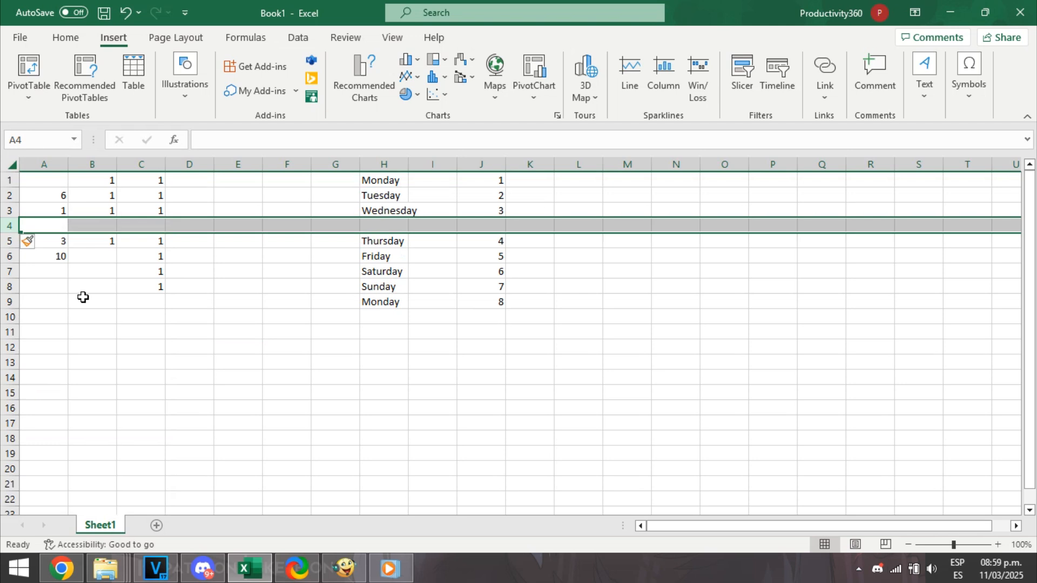
click(79, 277)
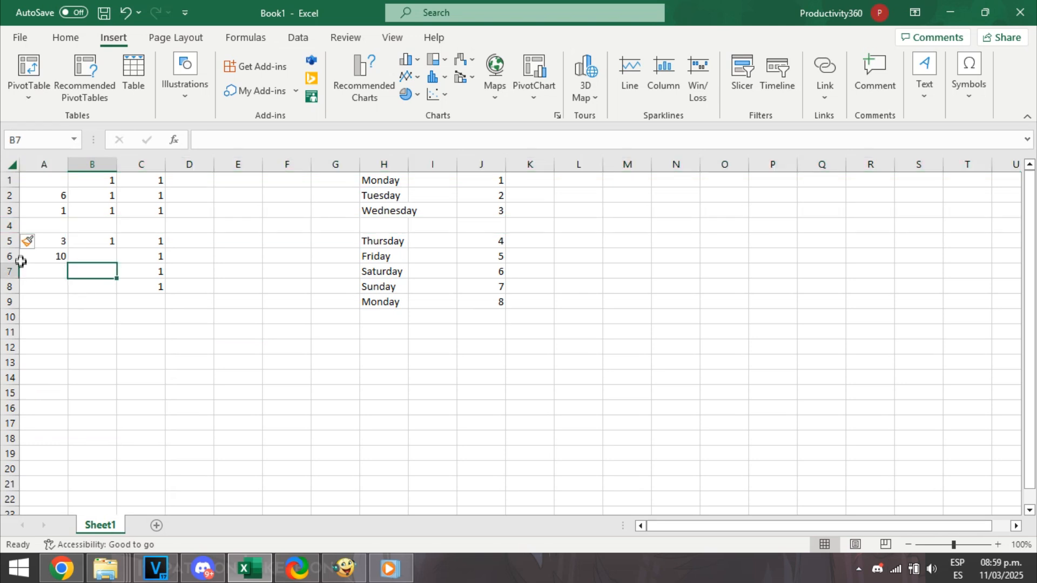
click(26, 224)
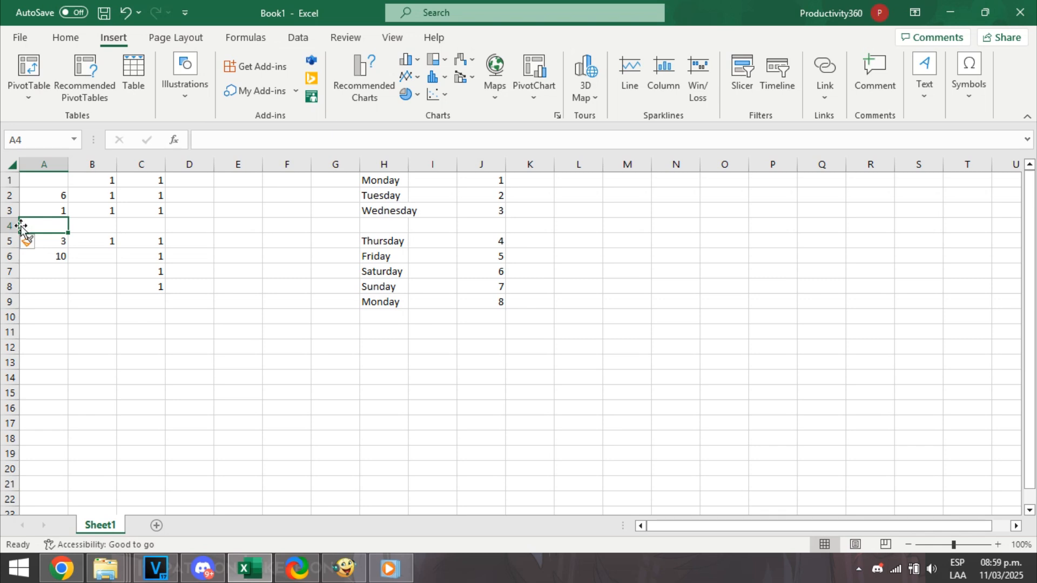
Insert a blank column before column B.
right_click(106, 164)
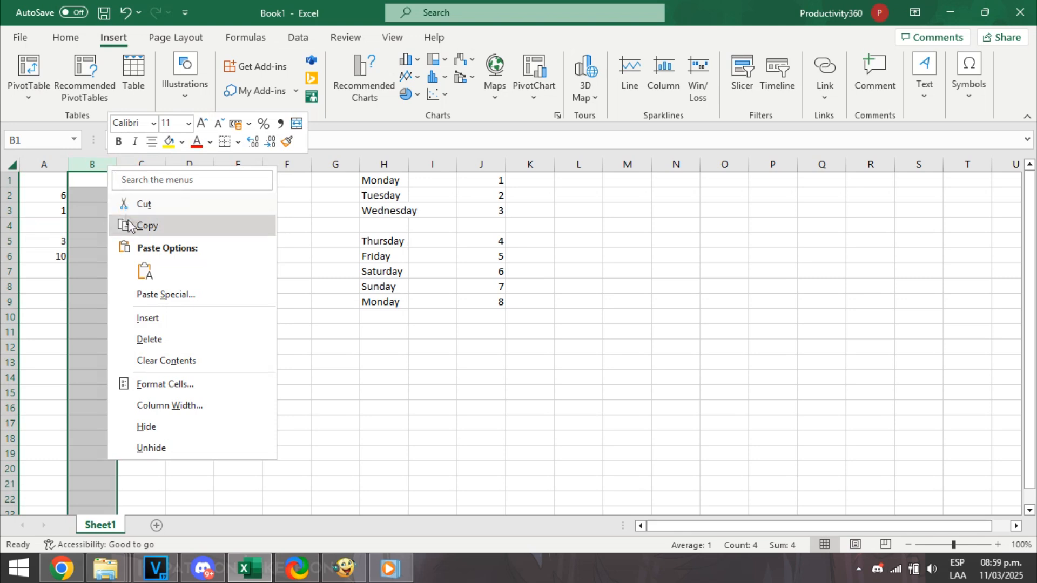
click(160, 325)
click(157, 304)
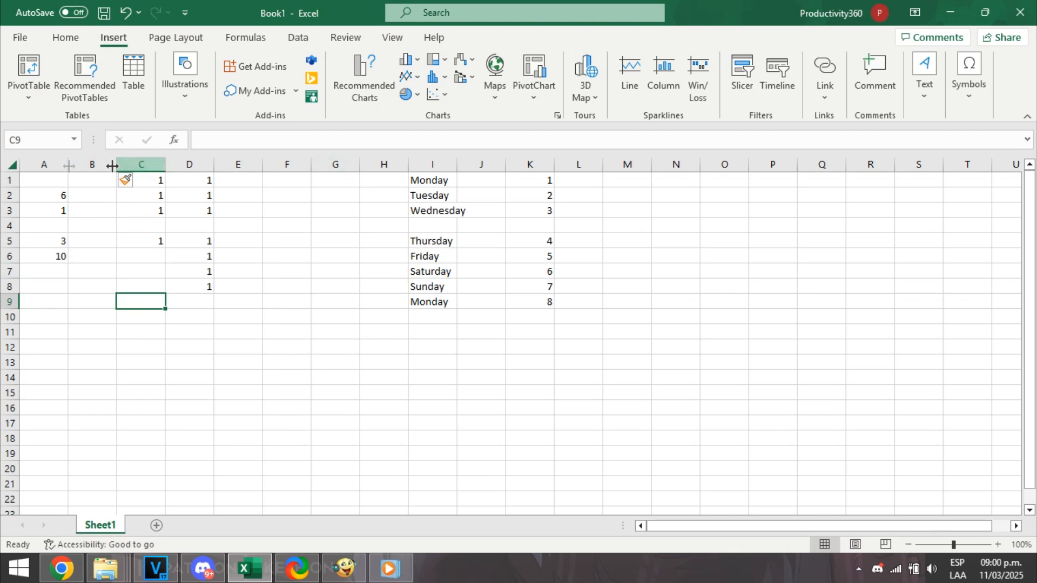
Delete row 3, the row with the Wednesday entry.
right_click(3, 213)
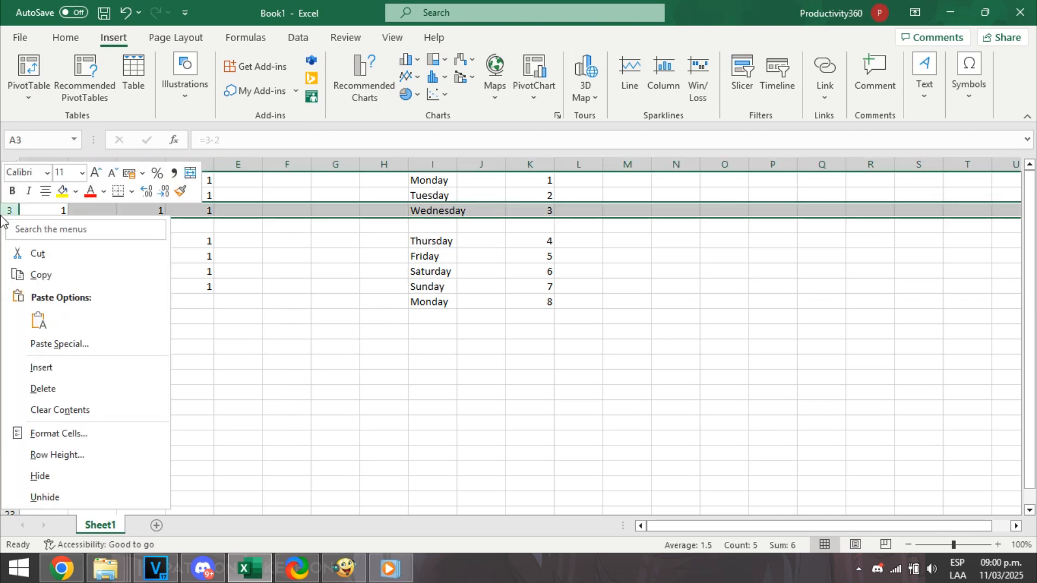
click(50, 383)
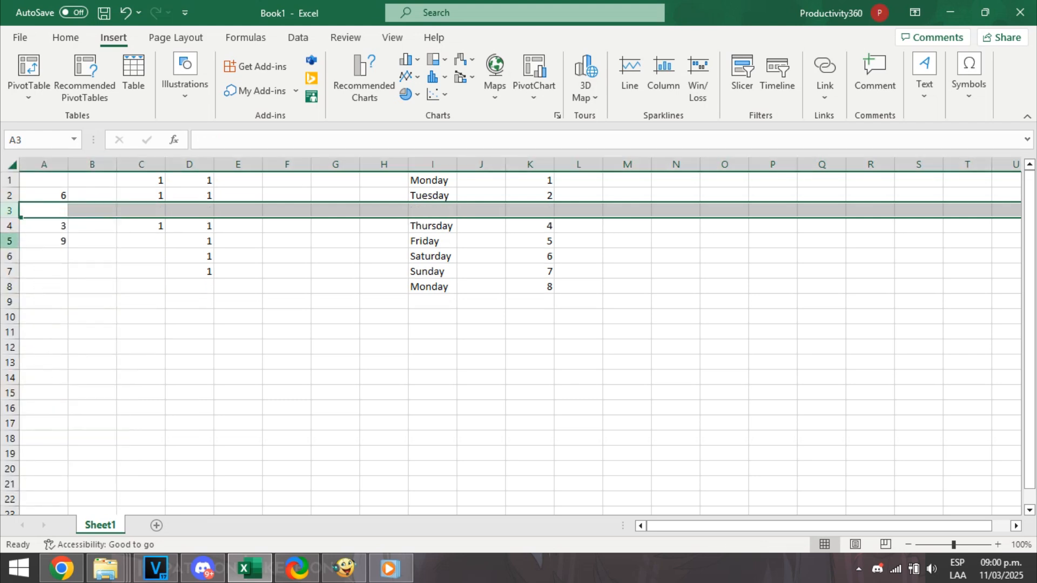
click(70, 225)
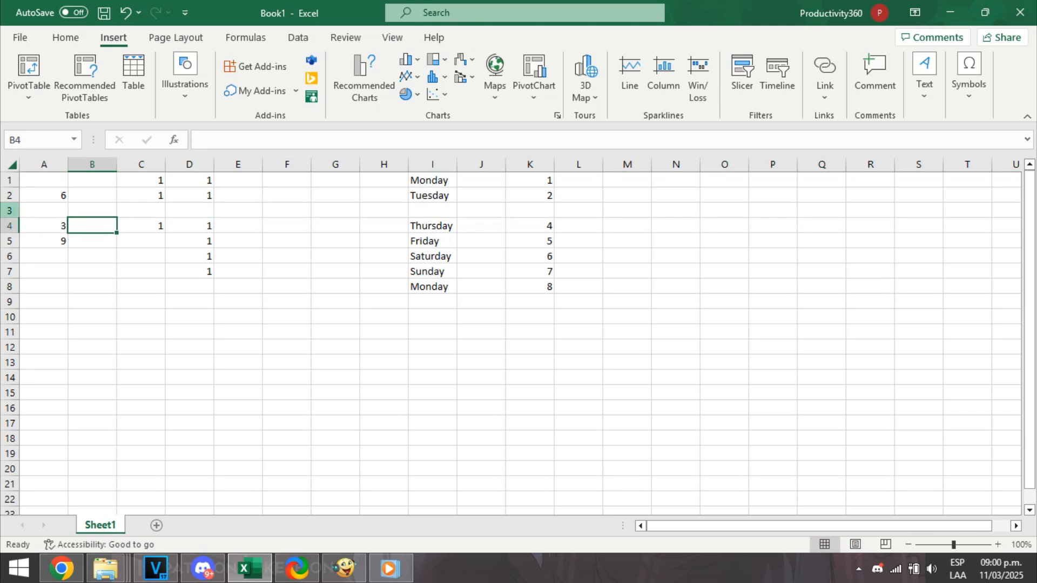
Delete the blank column B.
right_click(9, 210)
key(Escape)
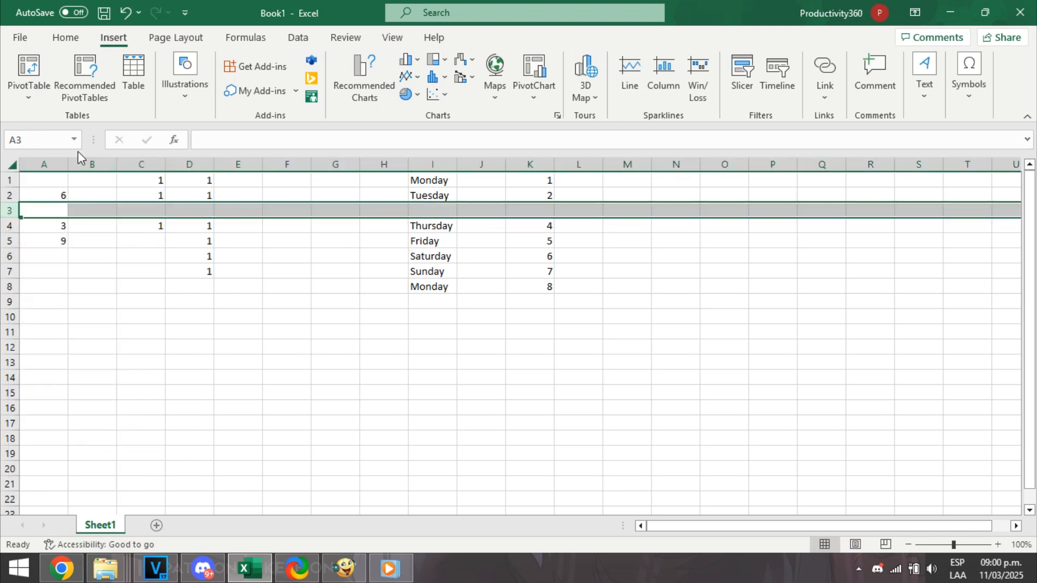
right_click(93, 162)
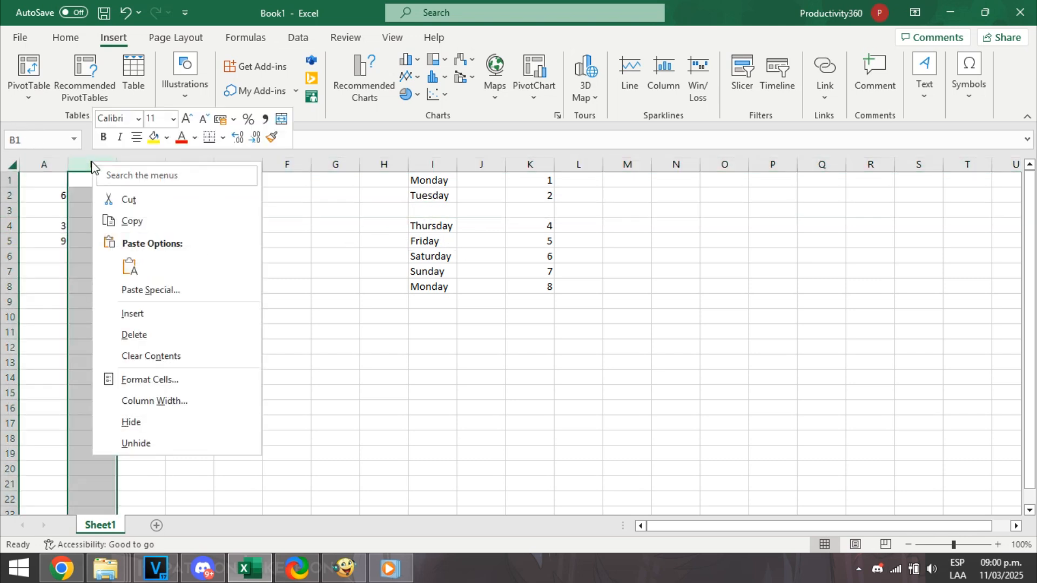
click(128, 333)
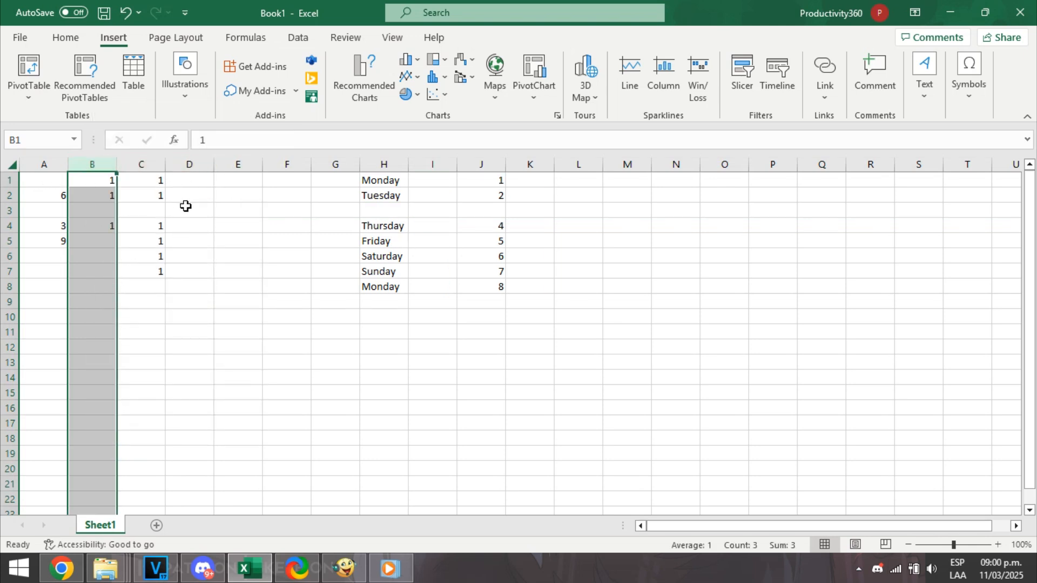
click(236, 215)
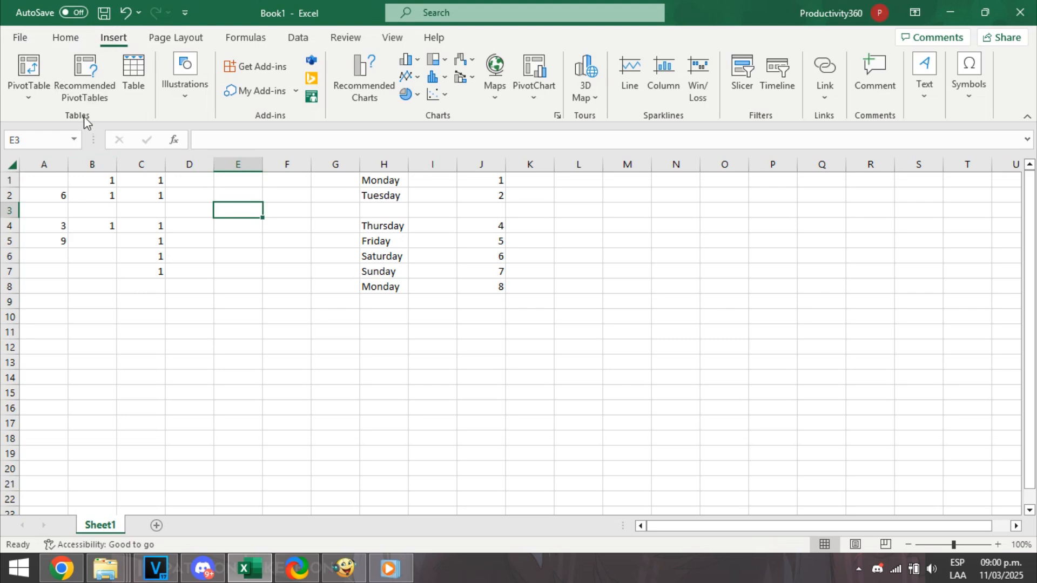
click(66, 38)
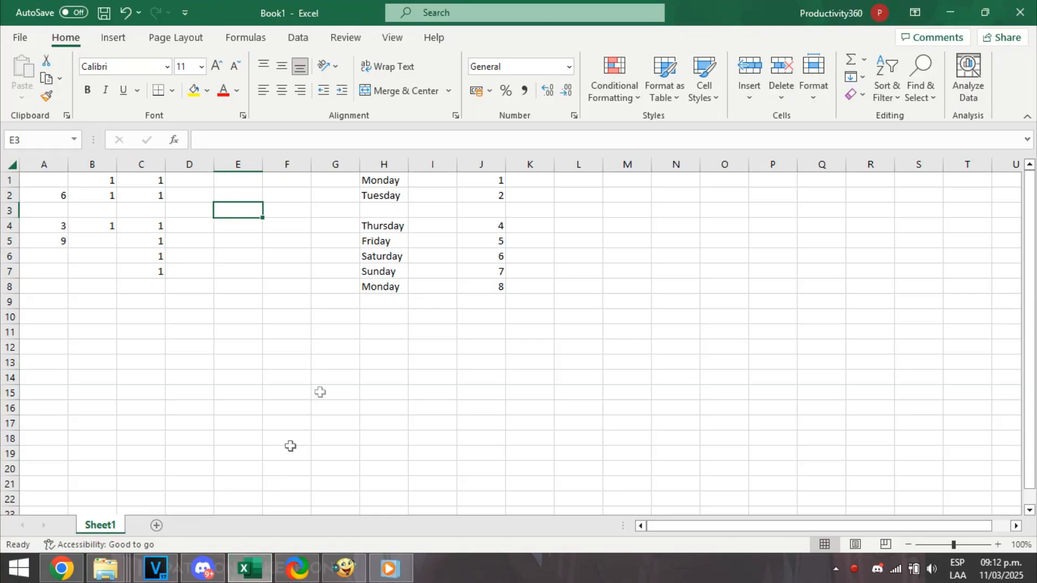
click(335, 377)
click(481, 347)
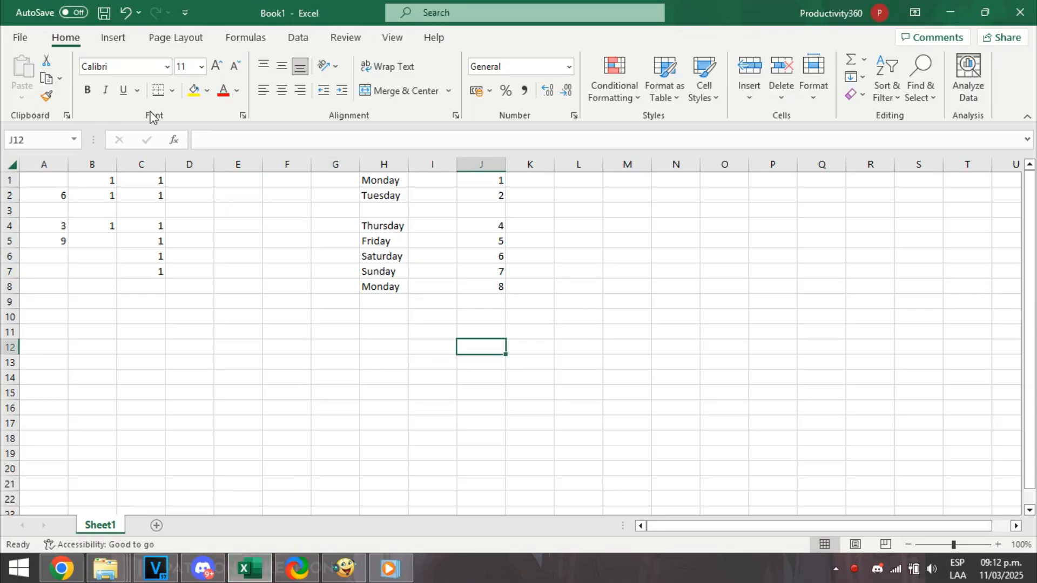
click(303, 332)
click(616, 320)
click(394, 328)
click(389, 224)
click(400, 210)
click(492, 212)
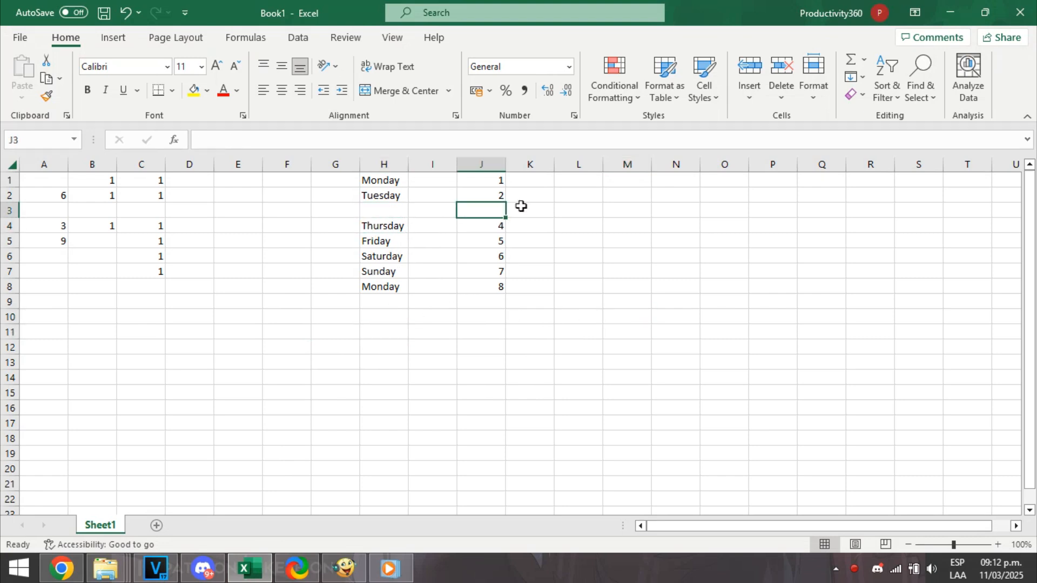
click(522, 206)
click(463, 211)
click(396, 211)
click(289, 211)
click(404, 211)
click(481, 211)
click(360, 210)
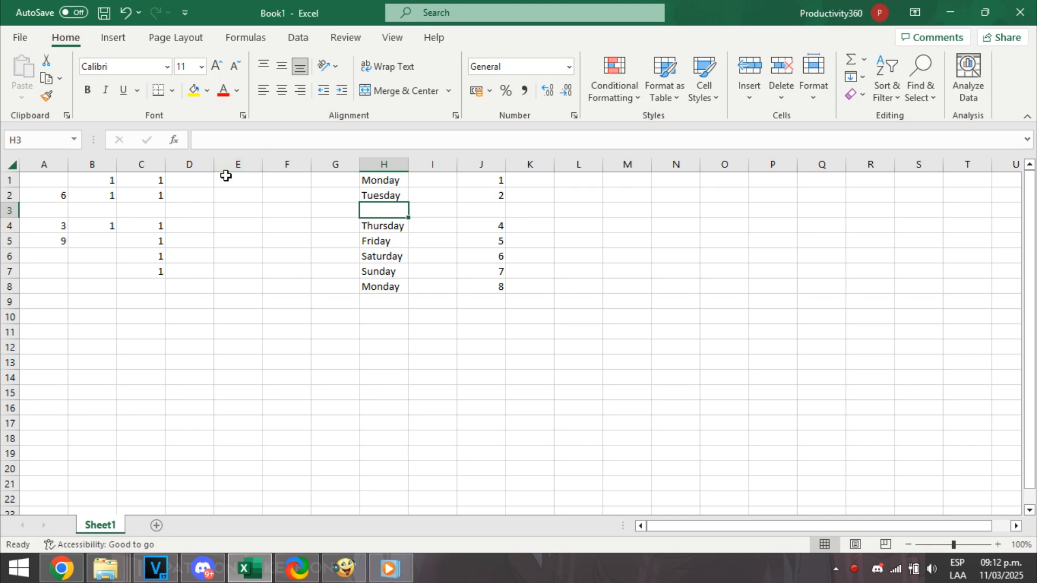
Undo the deletions of column B and row 3.
key(ctrl+z)
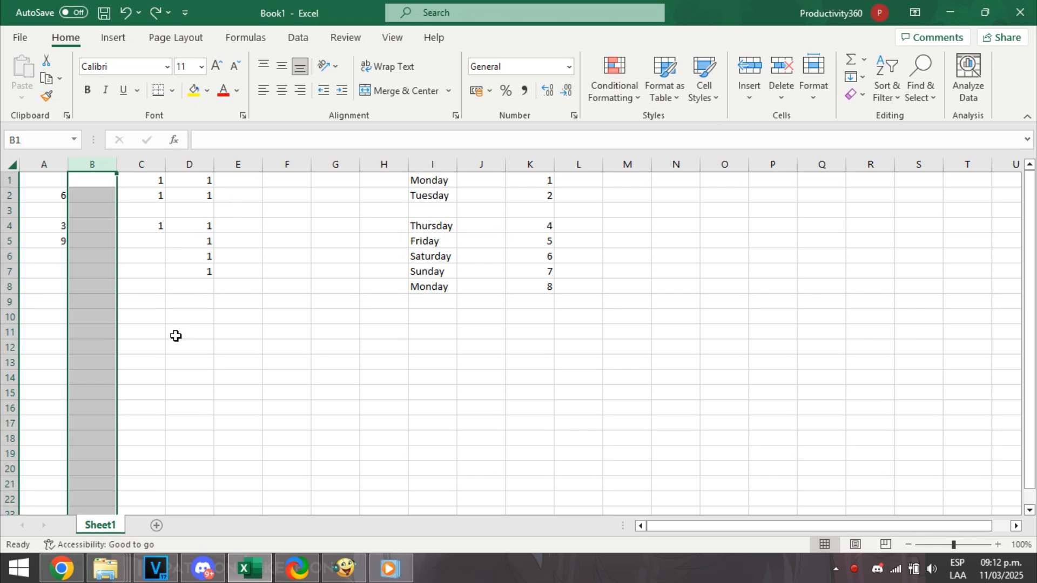
click(129, 10)
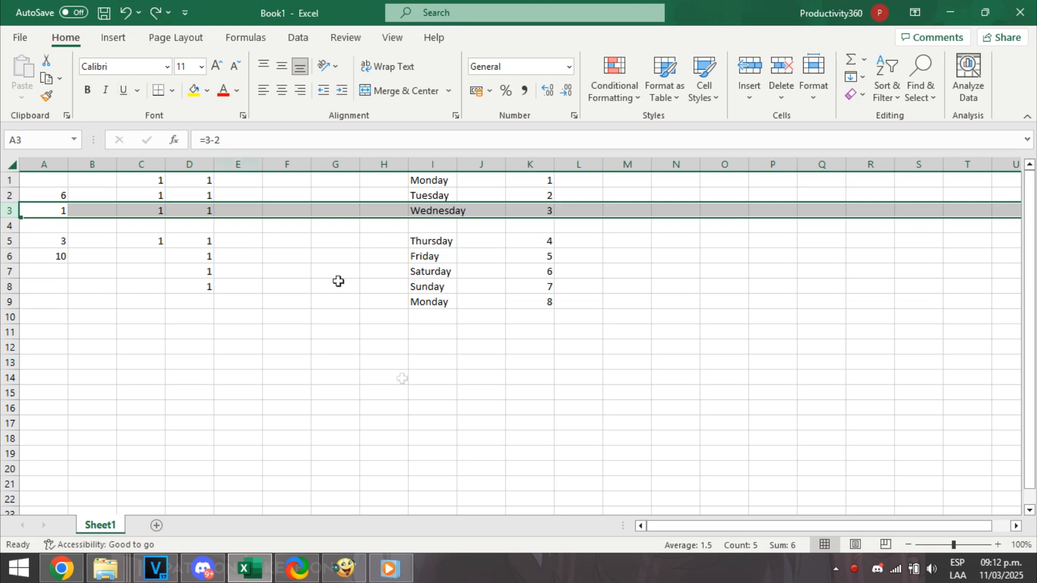
click(420, 439)
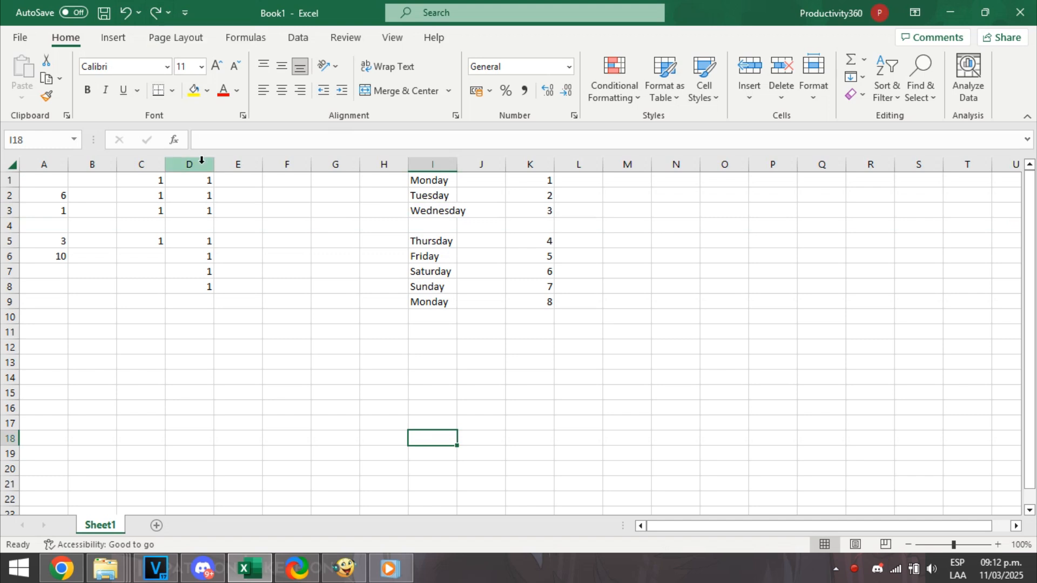
Redo the deletions of row 3 and column B.
key(ctrl+z)
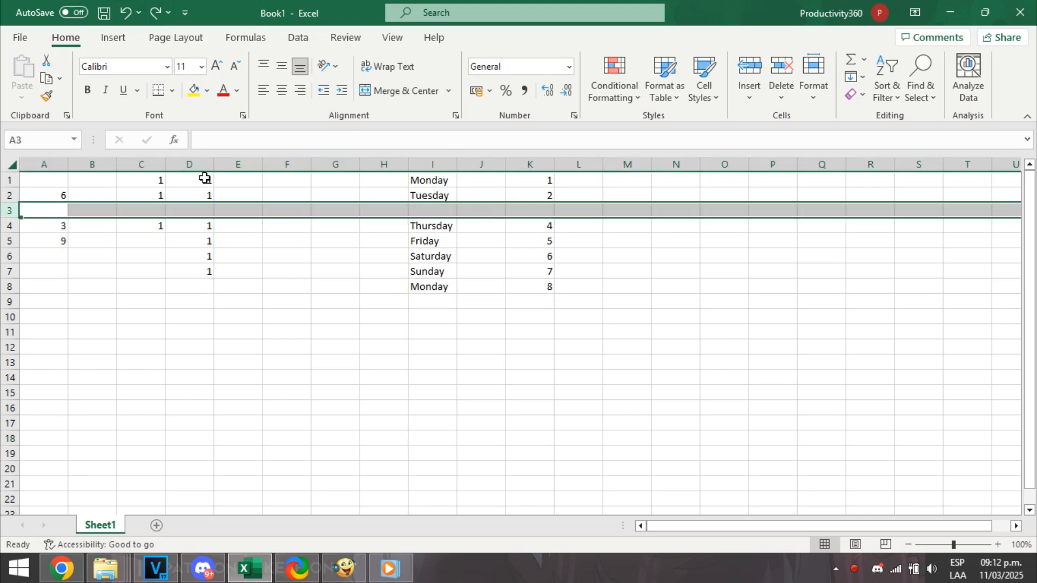
key(ctrl+z)
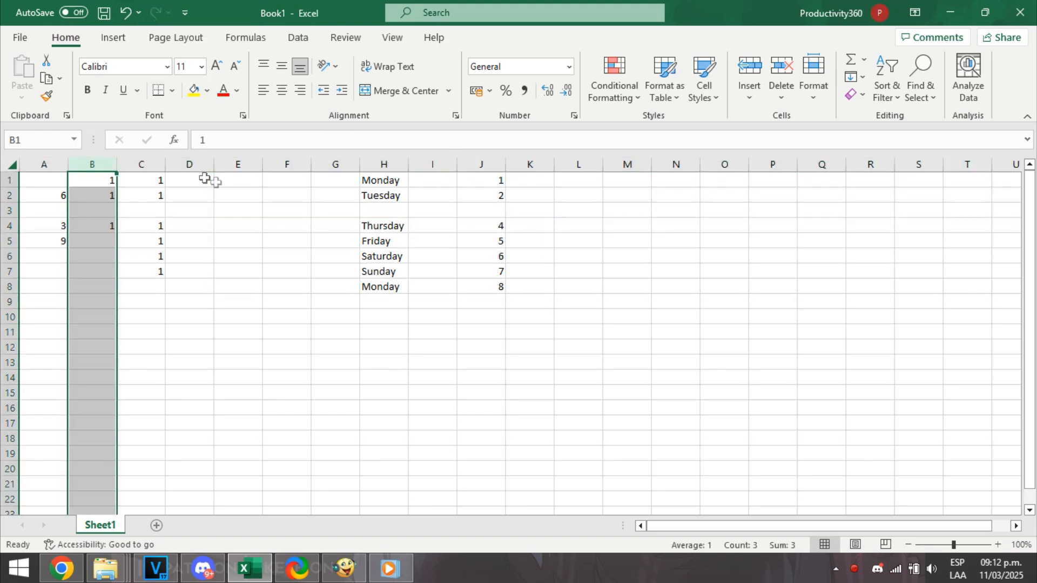
click(226, 394)
Undo the deletion of column B once more and redo it.
click(128, 18)
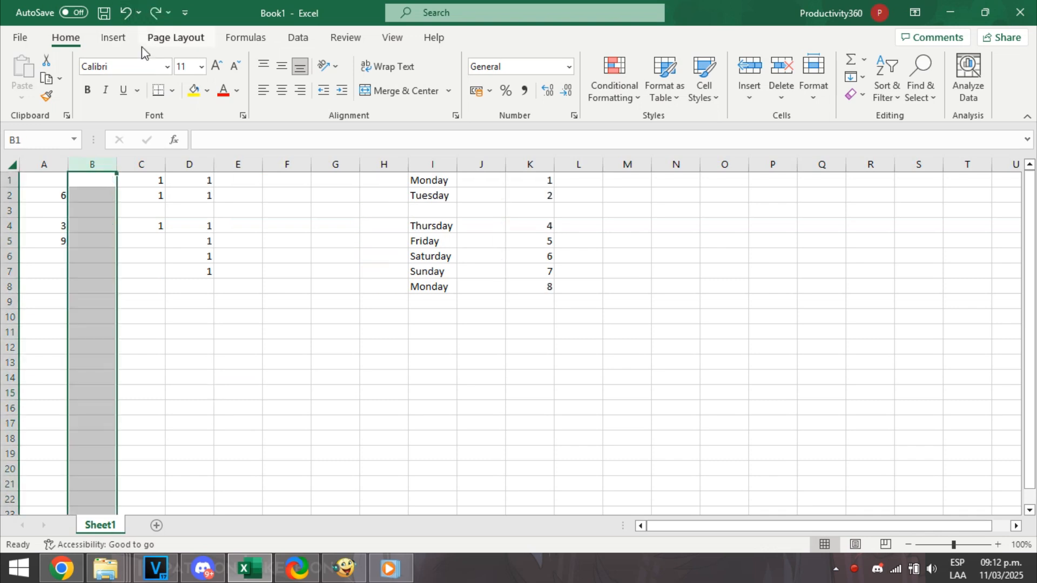
click(158, 16)
click(189, 317)
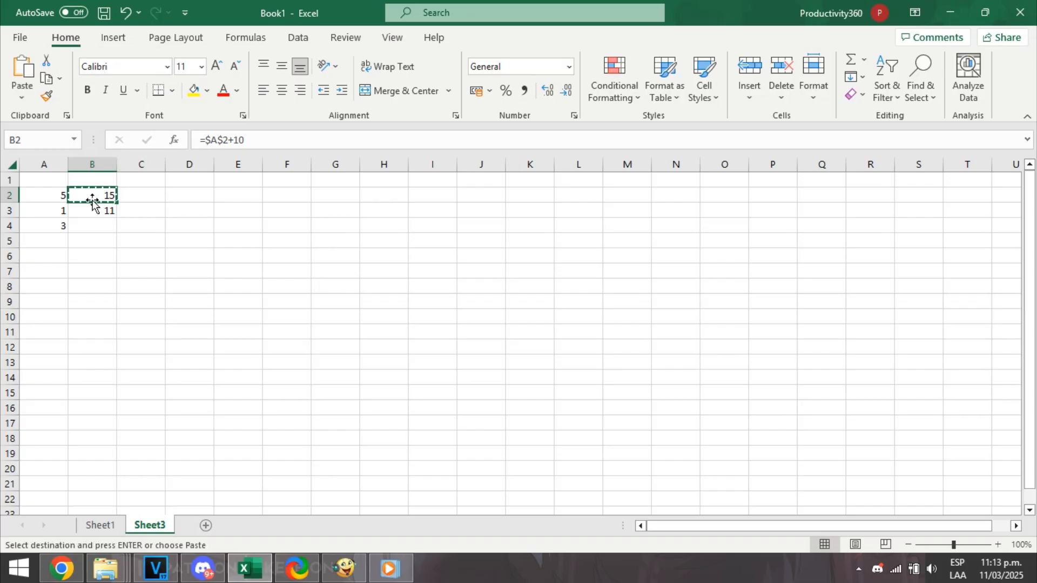
Try pasting the copied cell B2 into cell F4 on Sheet3 and undo the paste.
click(287, 225)
right_click(287, 224)
click(314, 203)
click(334, 205)
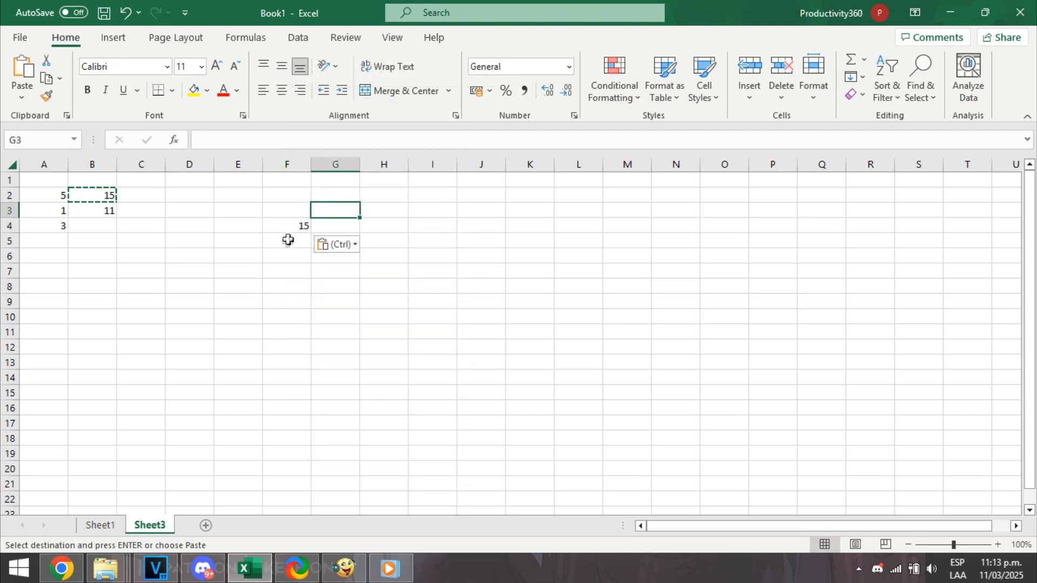
click(296, 225)
click(128, 11)
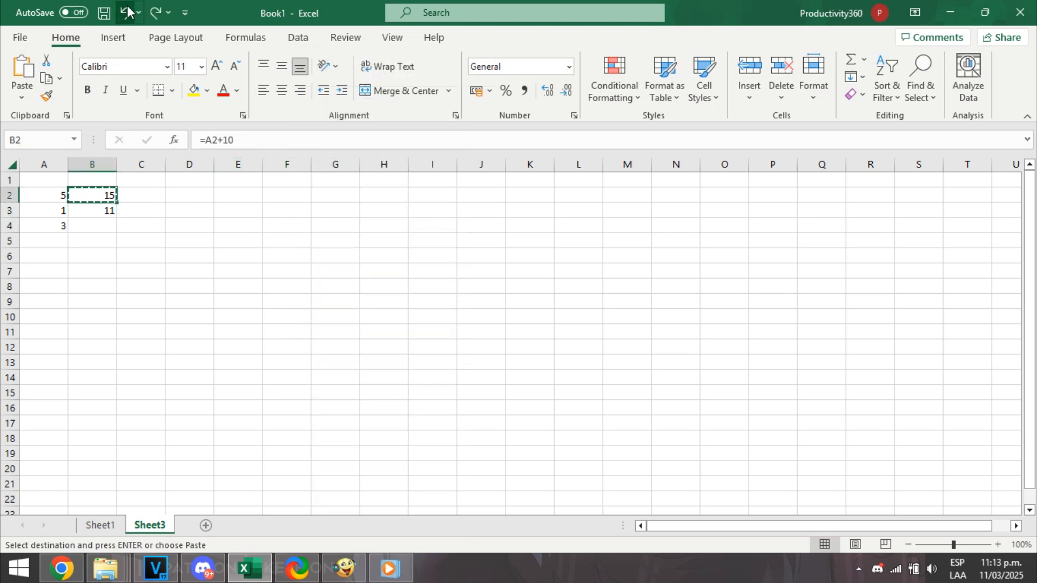
click(186, 330)
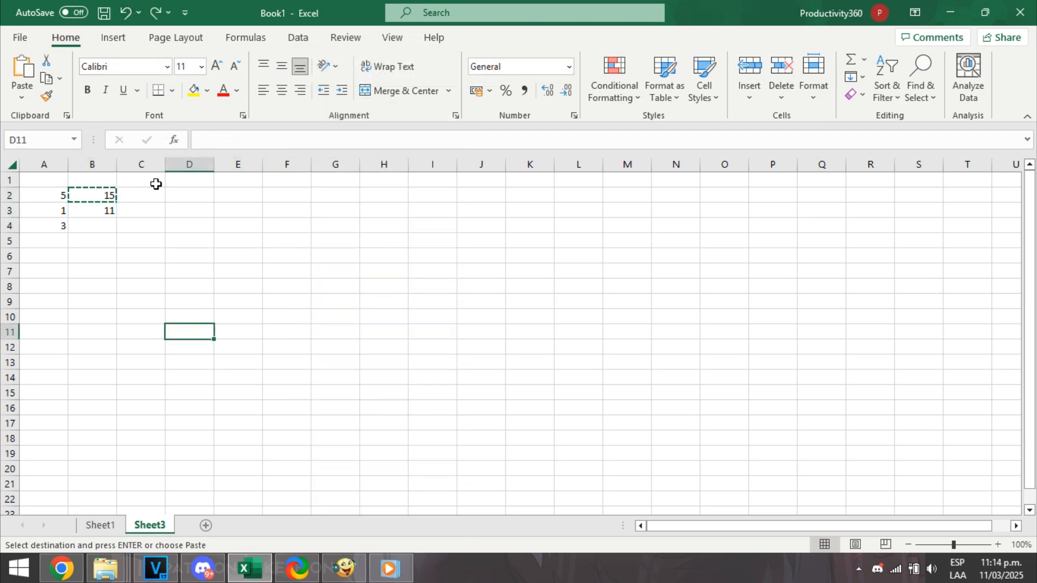
click(203, 277)
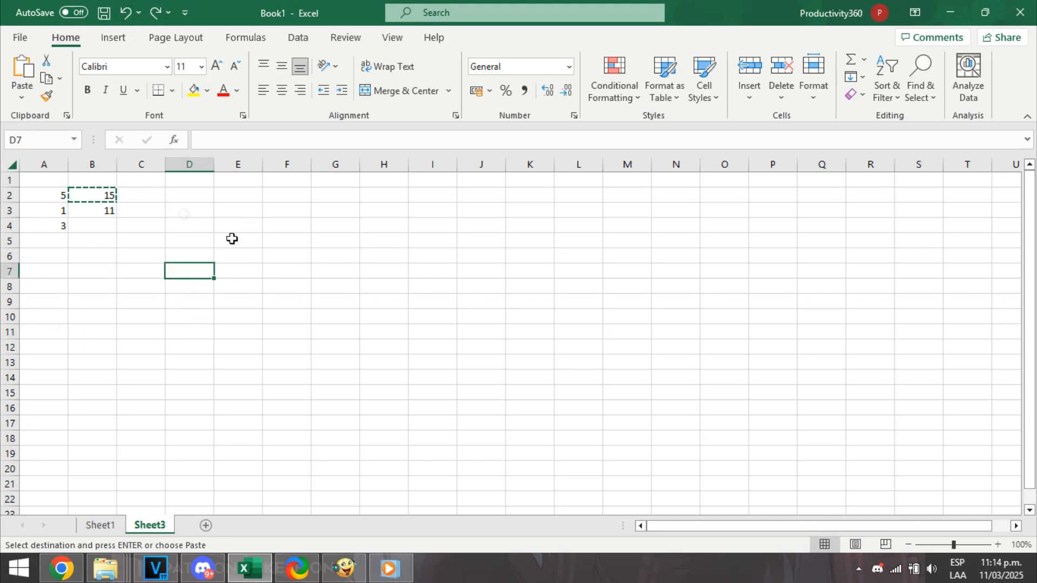
Copy the relative-reference formula from cell B2 and paste it into cell B4.
click(92, 207)
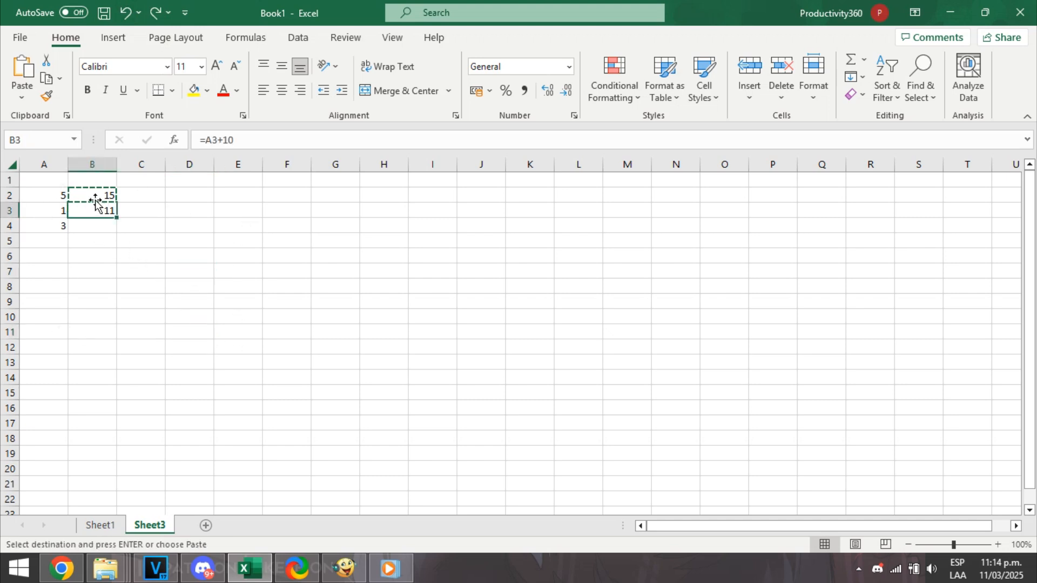
click(104, 194)
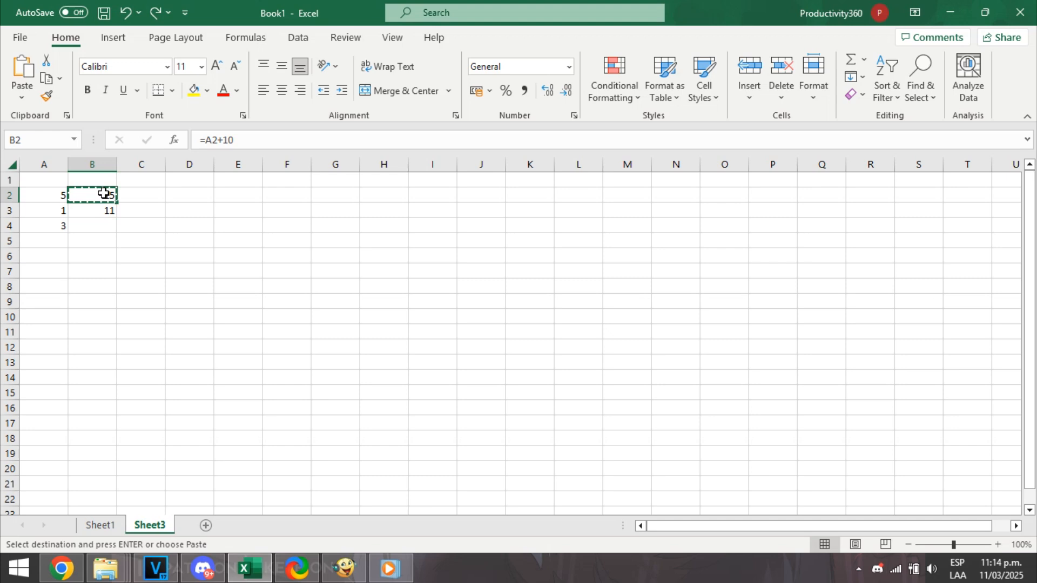
right_click(91, 204)
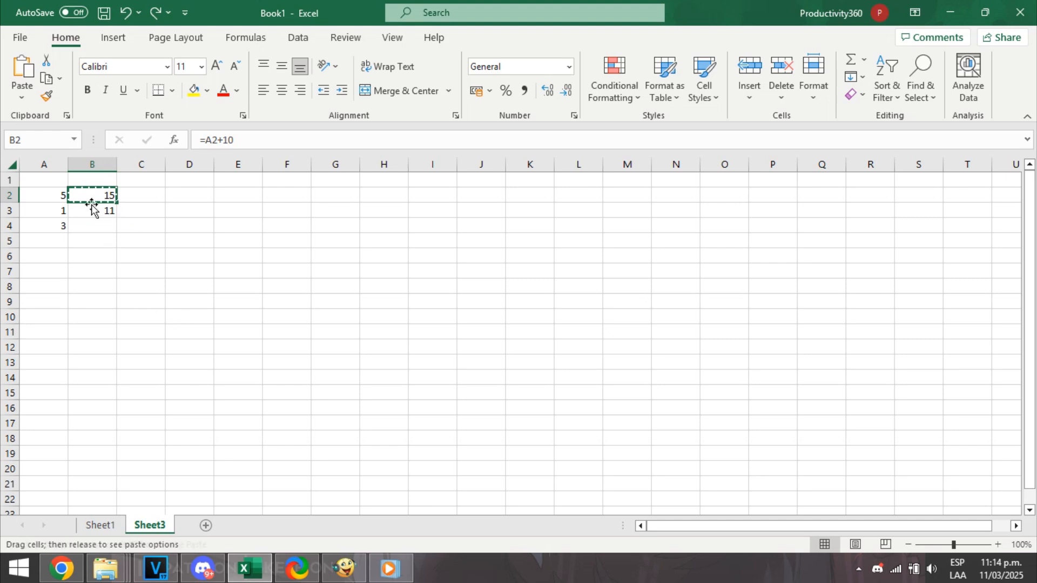
right_click(91, 193)
click(125, 161)
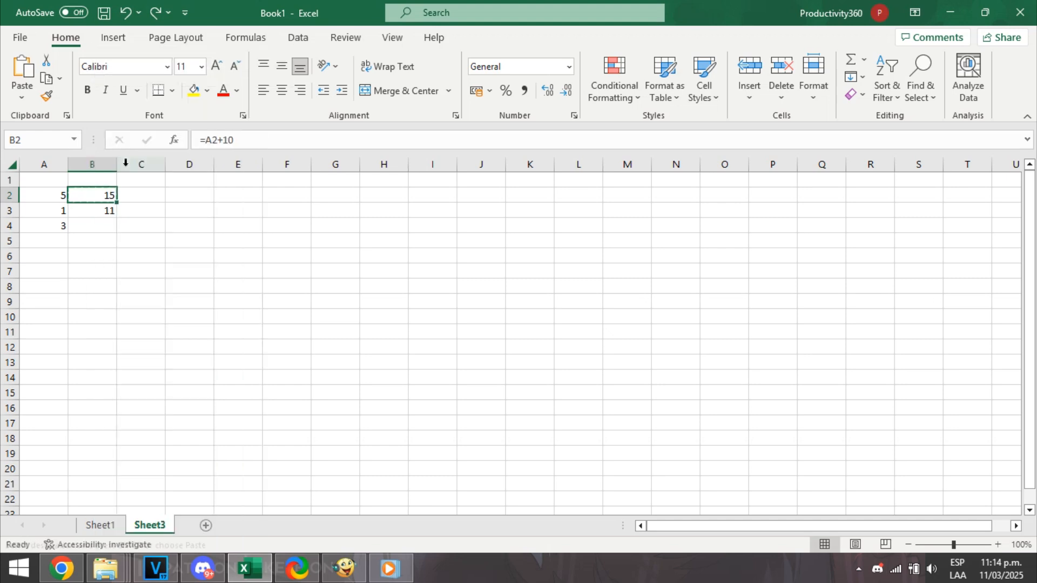
right_click(84, 225)
click(118, 203)
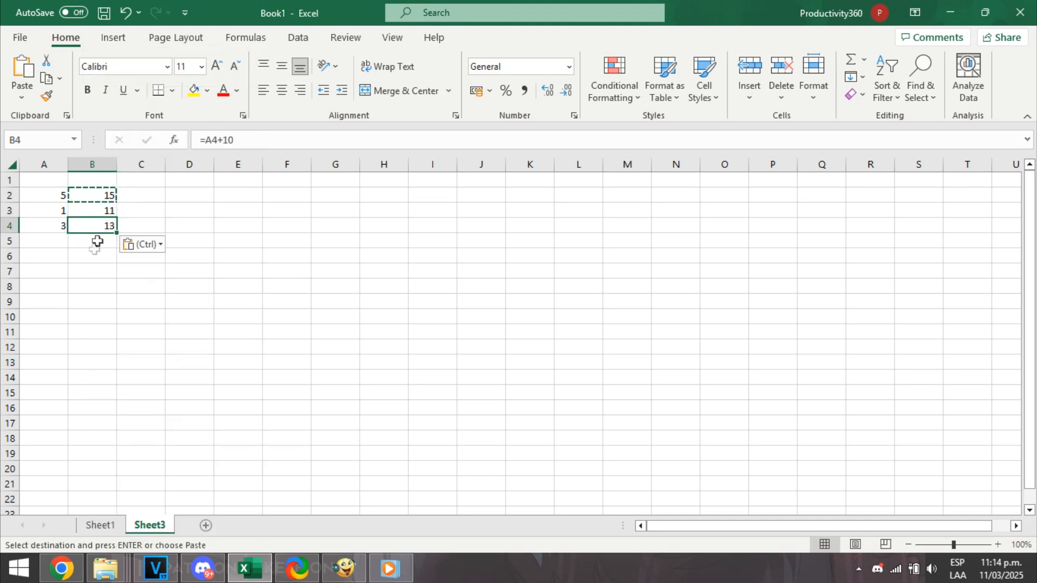
click(92, 243)
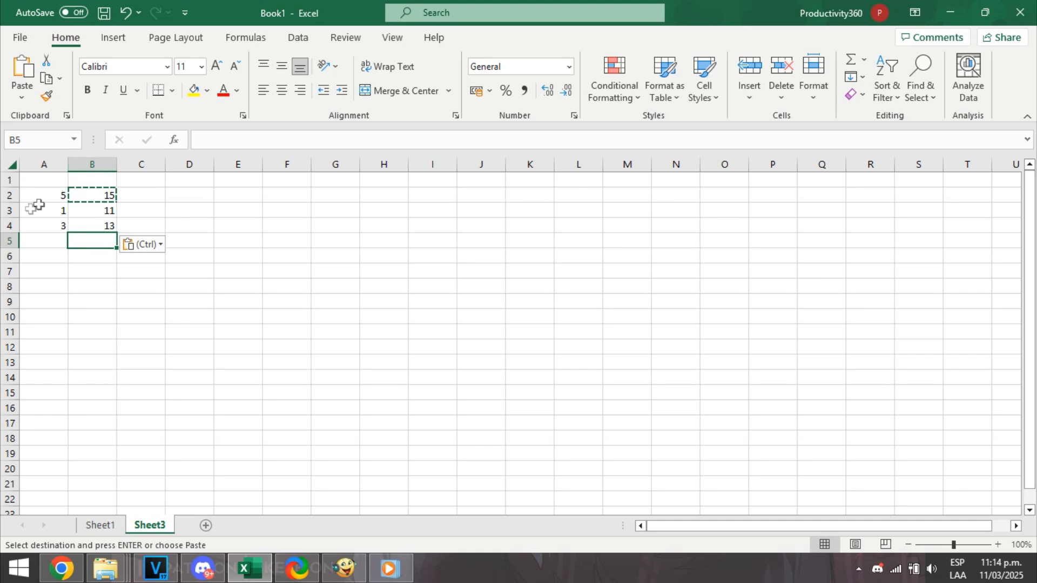
Change the formula in cell B2 to use an absolute reference: =$A$2+10.
click(93, 194)
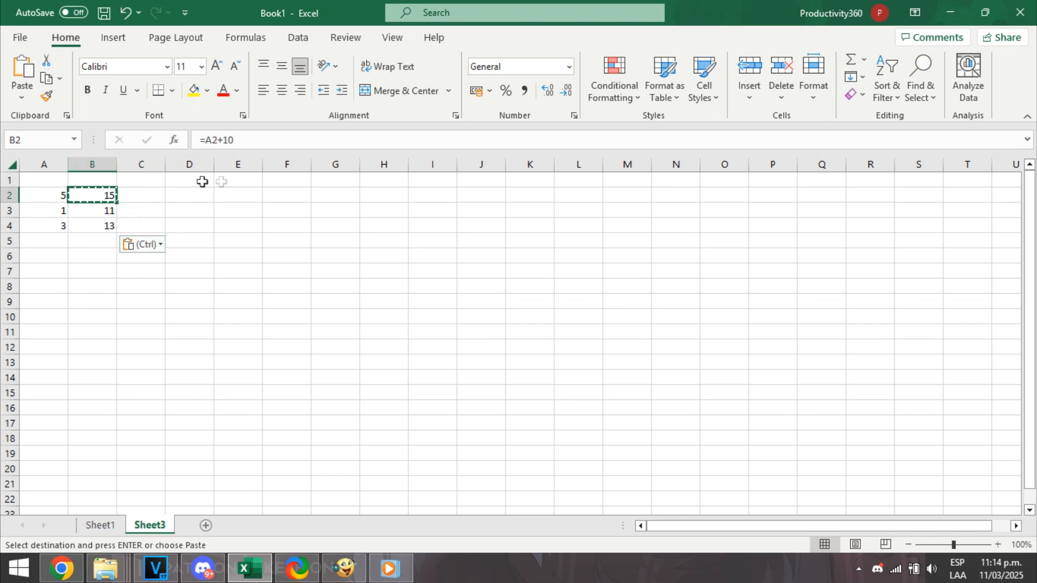
click(208, 138)
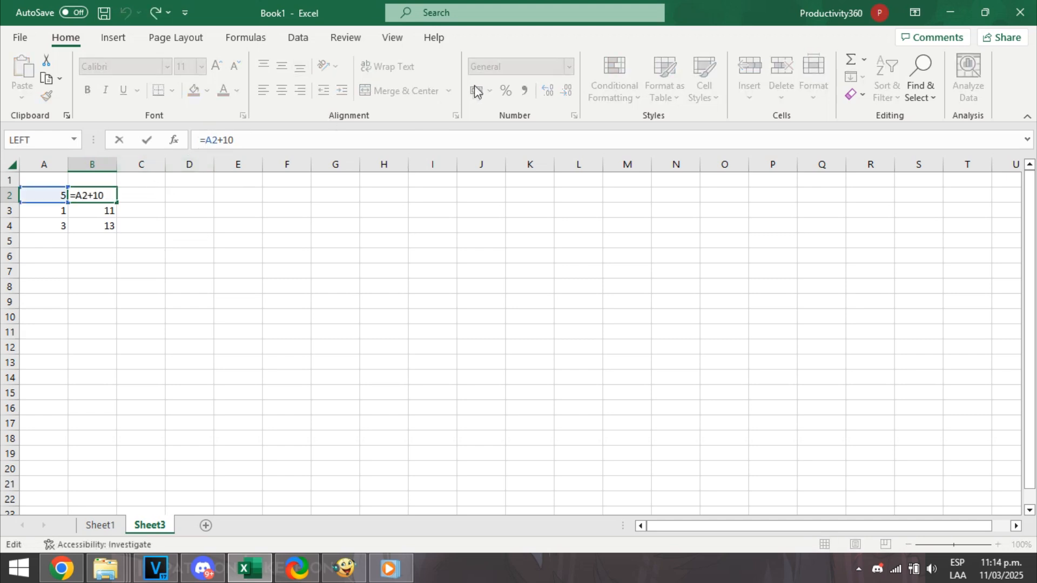
text($A$)
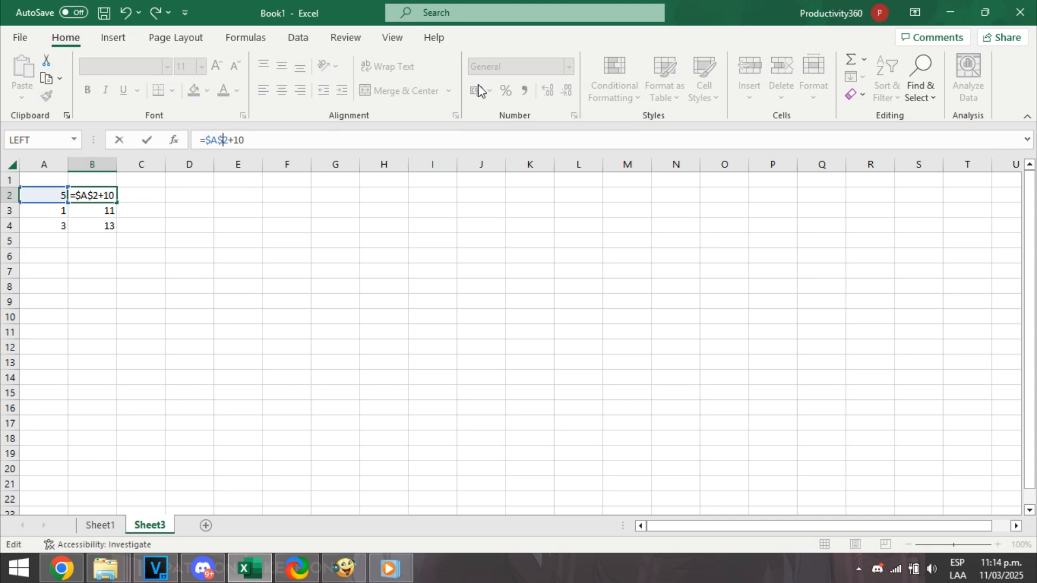
key(Return)
Copy the absolute-reference formula from cell B2 and paste it over the formula in cell B4.
click(83, 197)
right_click(91, 194)
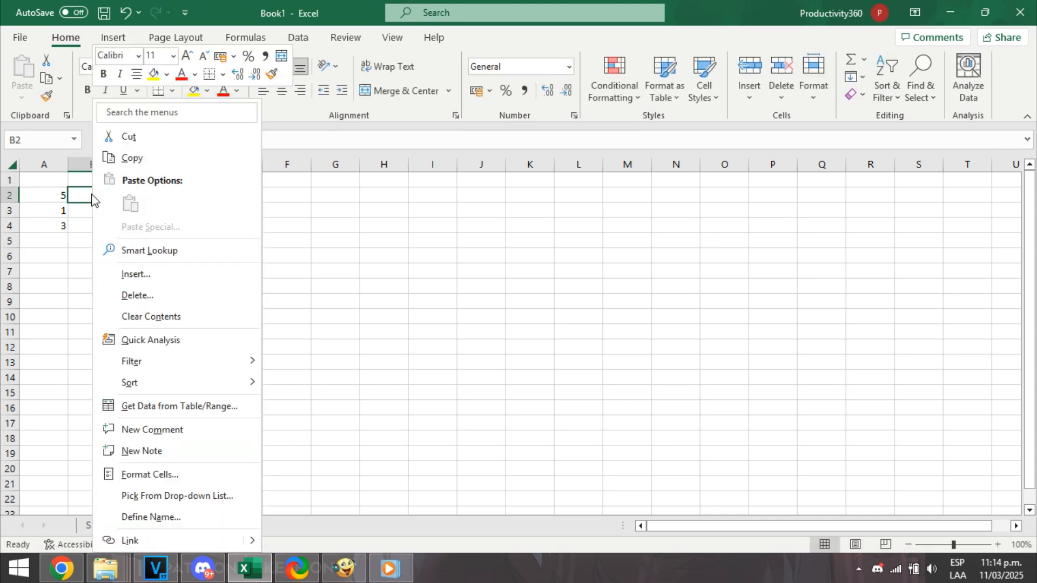
click(129, 157)
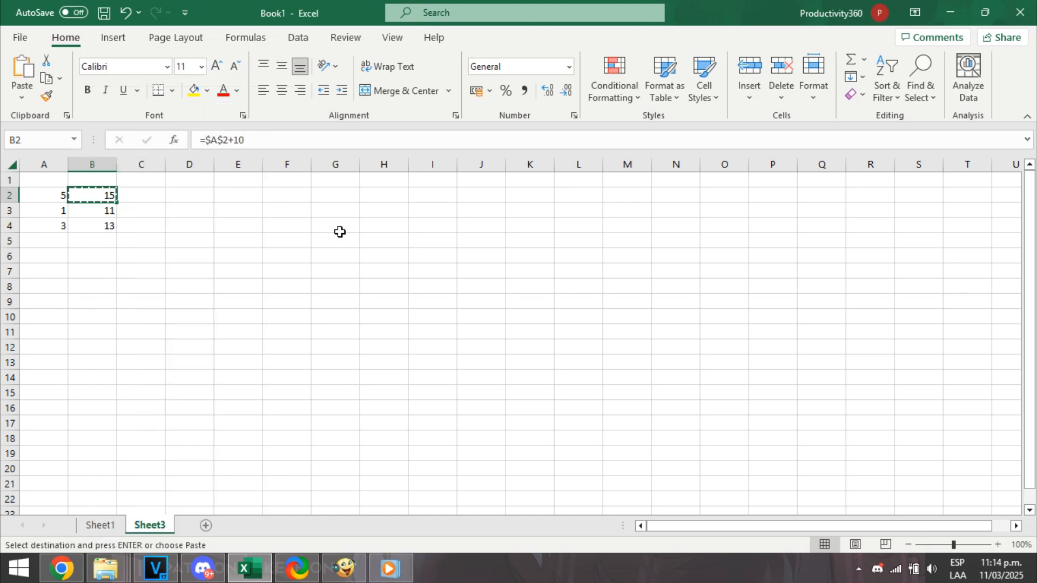
right_click(100, 234)
right_click(88, 229)
click(127, 207)
click(162, 215)
click(102, 224)
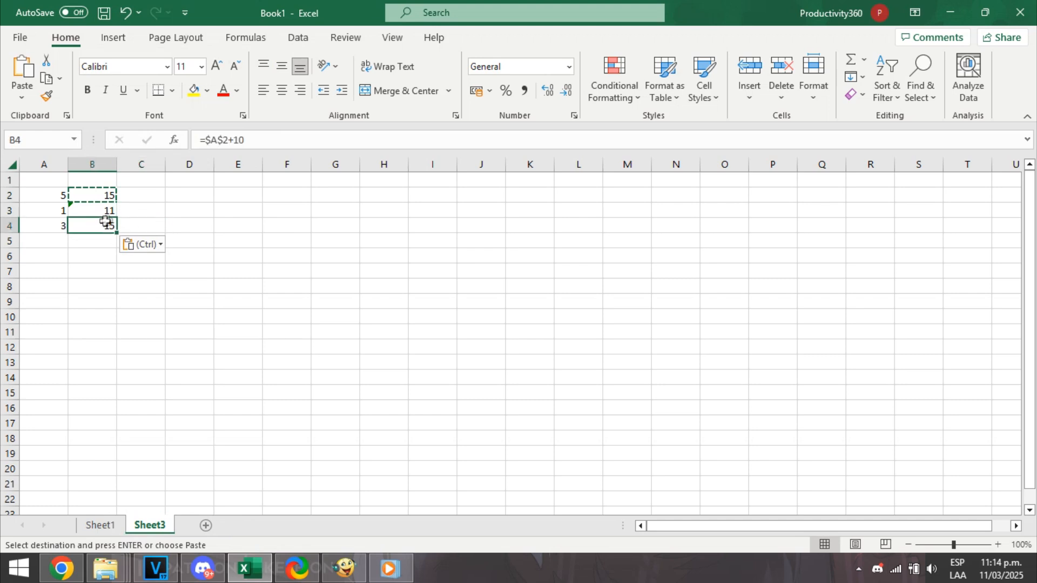
click(238, 270)
click(145, 356)
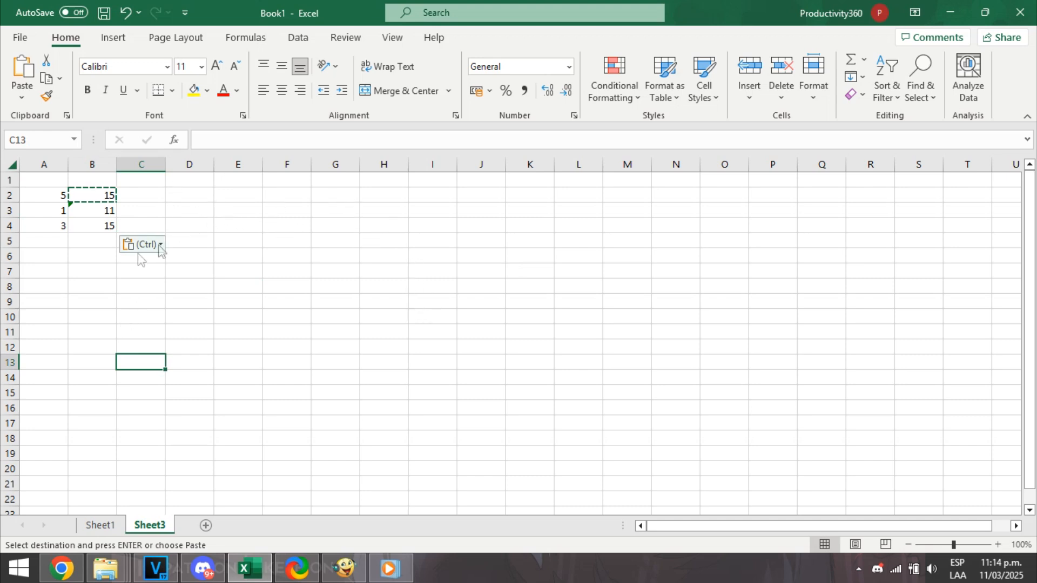
Paste the copied cell B2 into cell E3 and change its formula to the mixed reference =$A2+10.
right_click(247, 211)
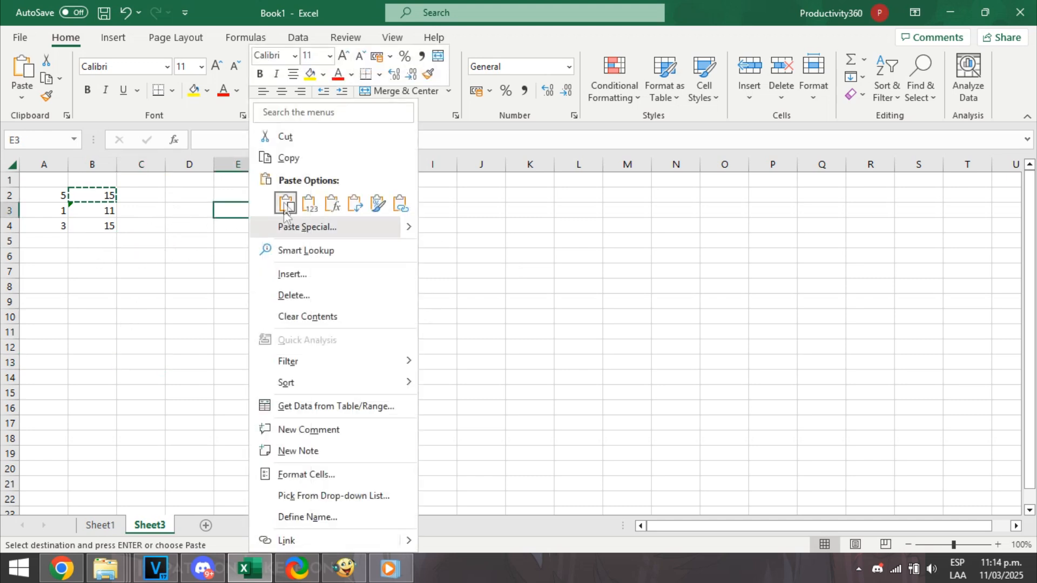
click(282, 203)
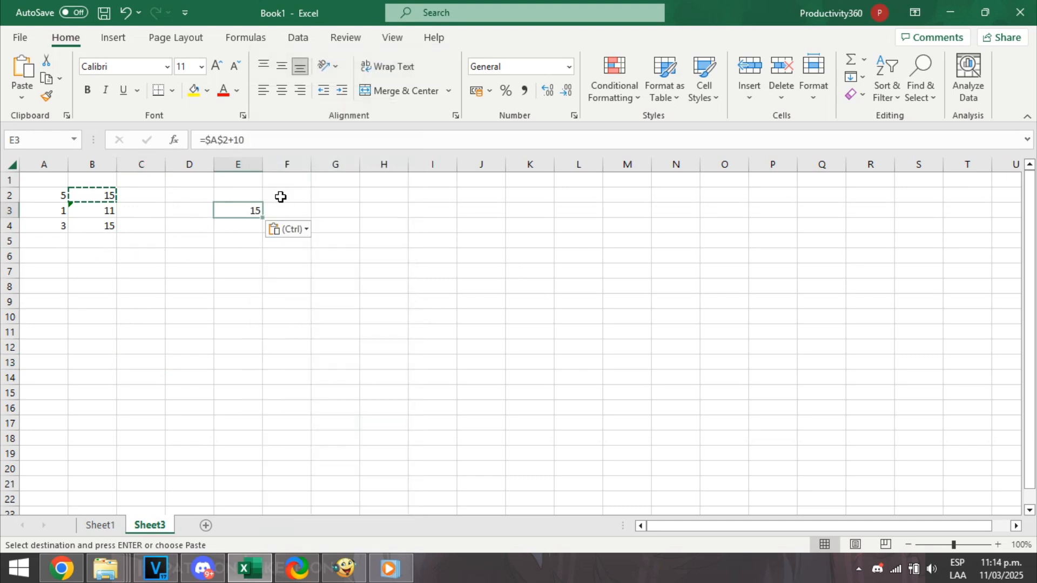
click(222, 139)
key(BackSpace)
key(Return)
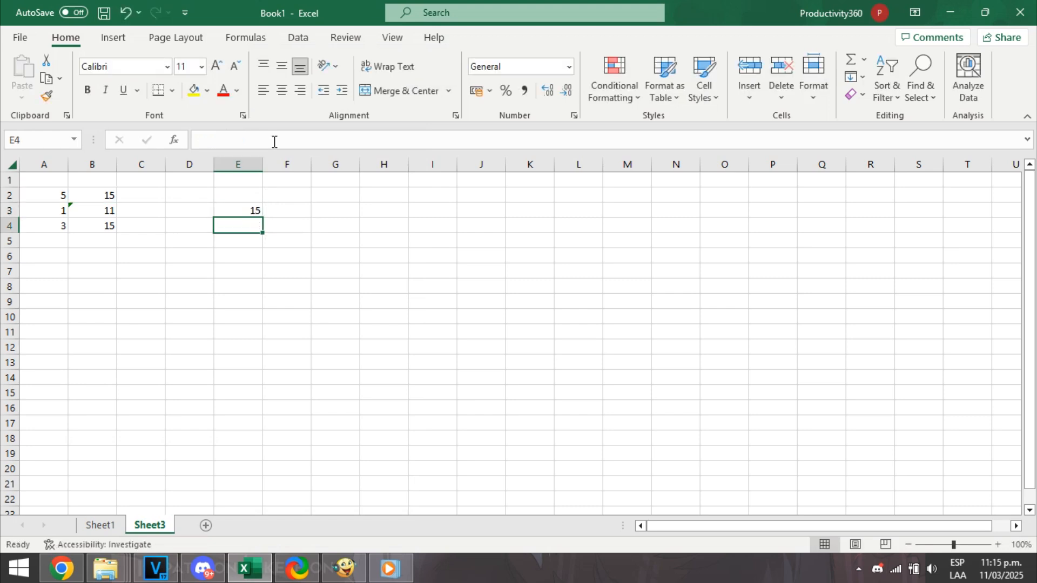
click(242, 211)
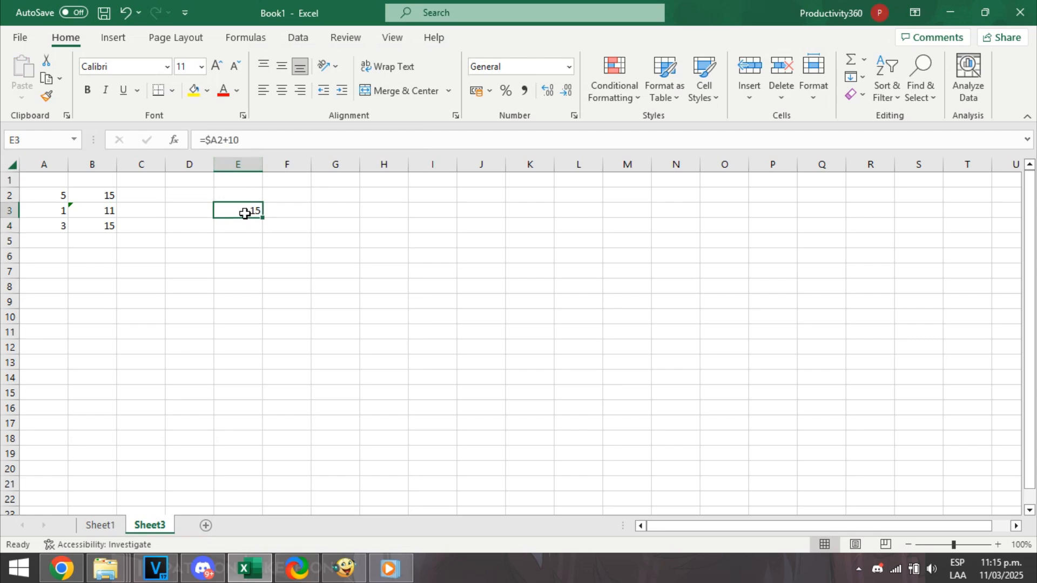
click(223, 140)
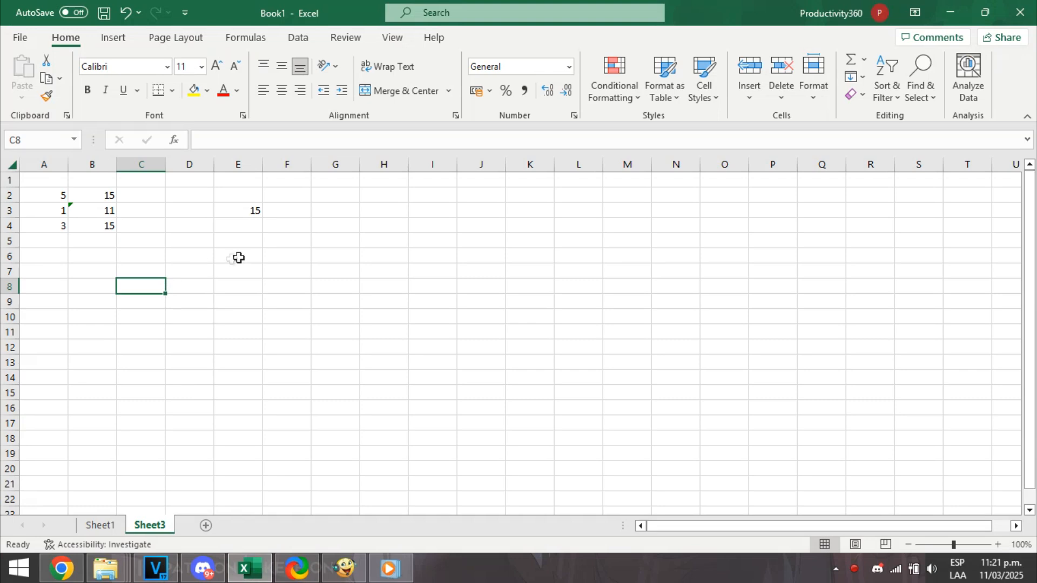
click(238, 257)
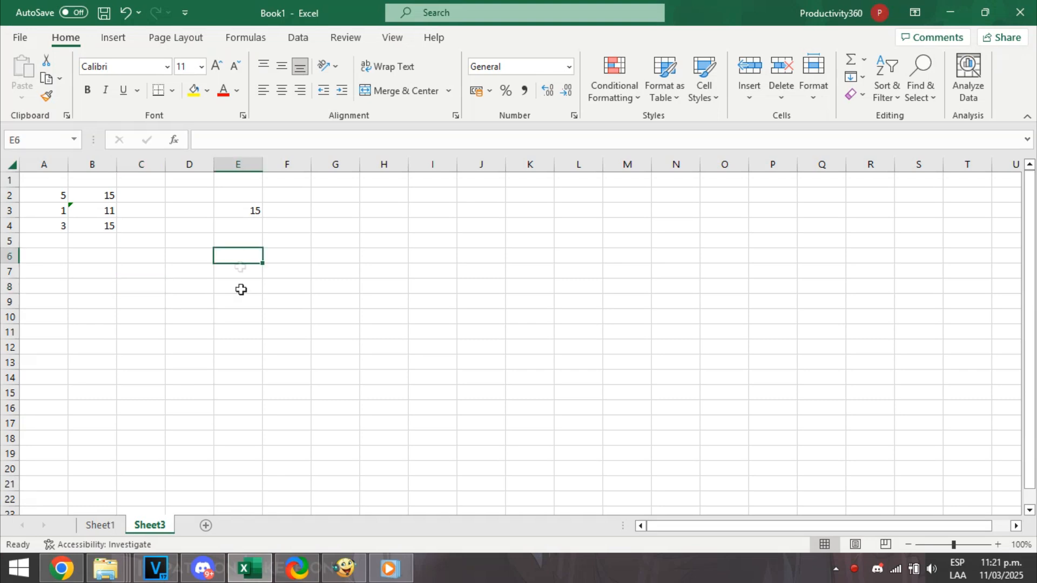
click(267, 318)
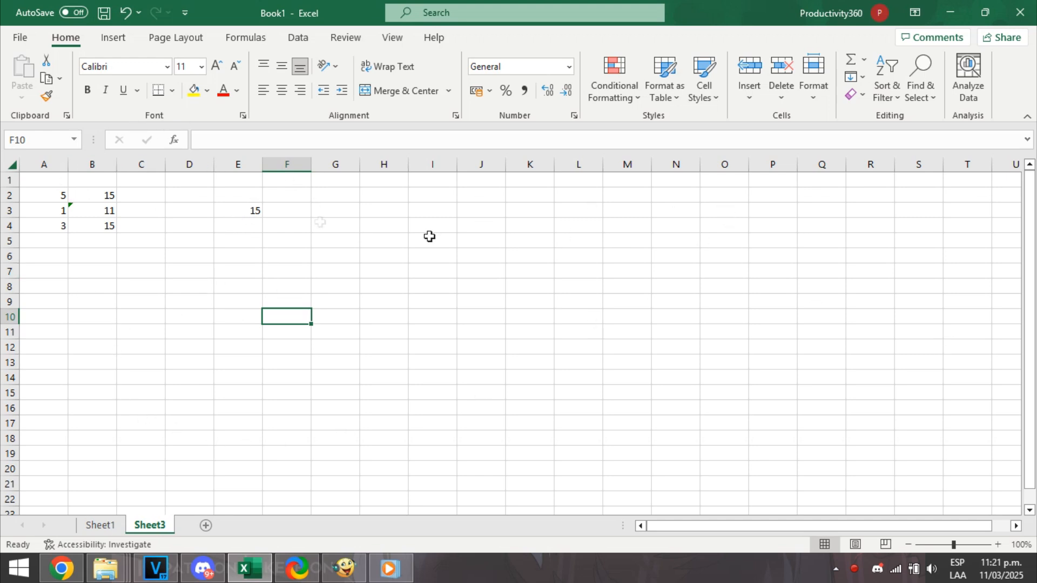
Format cell E3 as bold, italic and underlined, using the ADLaM Display font.
click(245, 209)
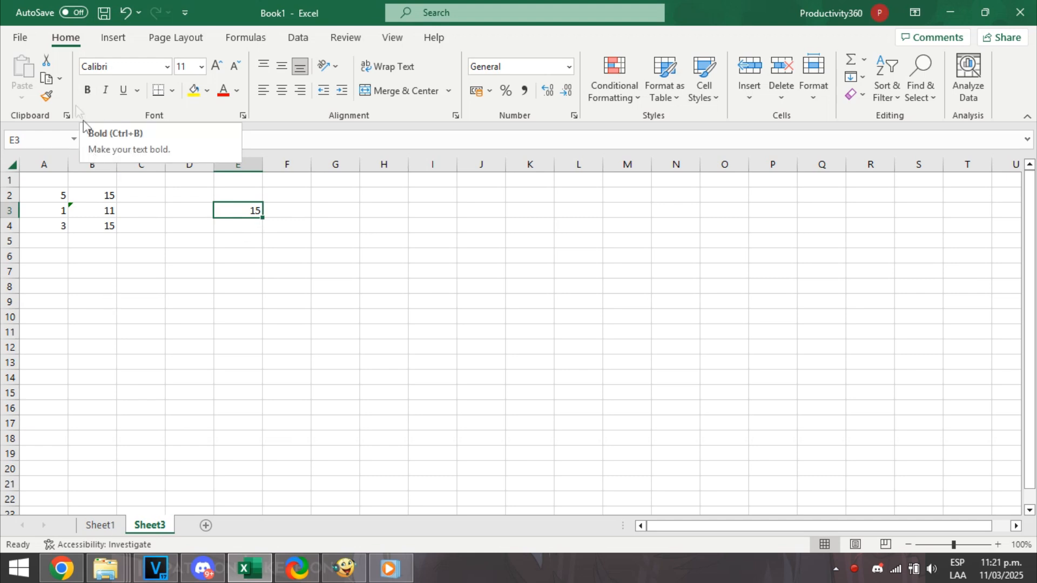
click(87, 91)
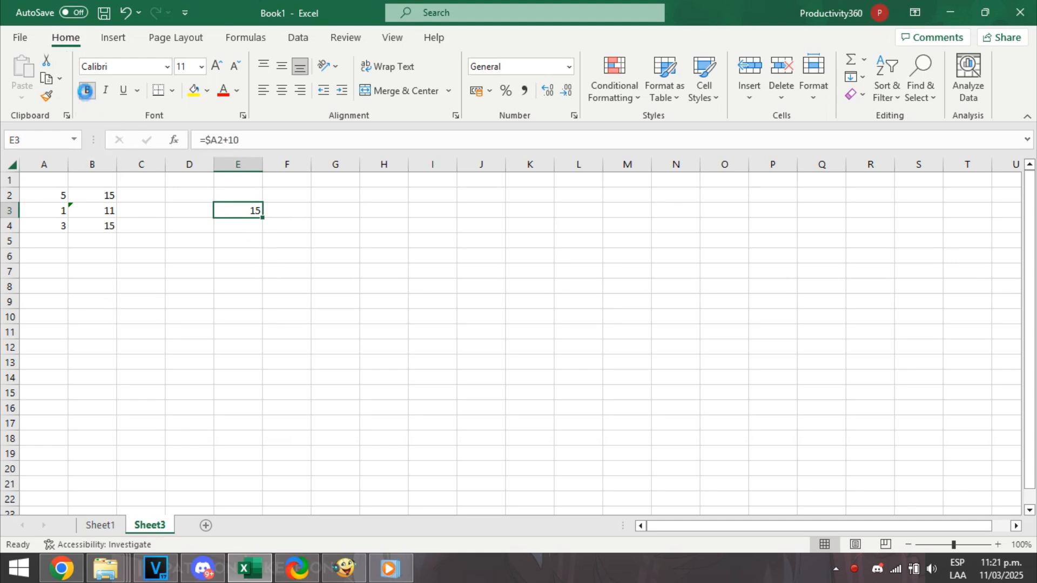
click(106, 90)
key(ctrl+p)
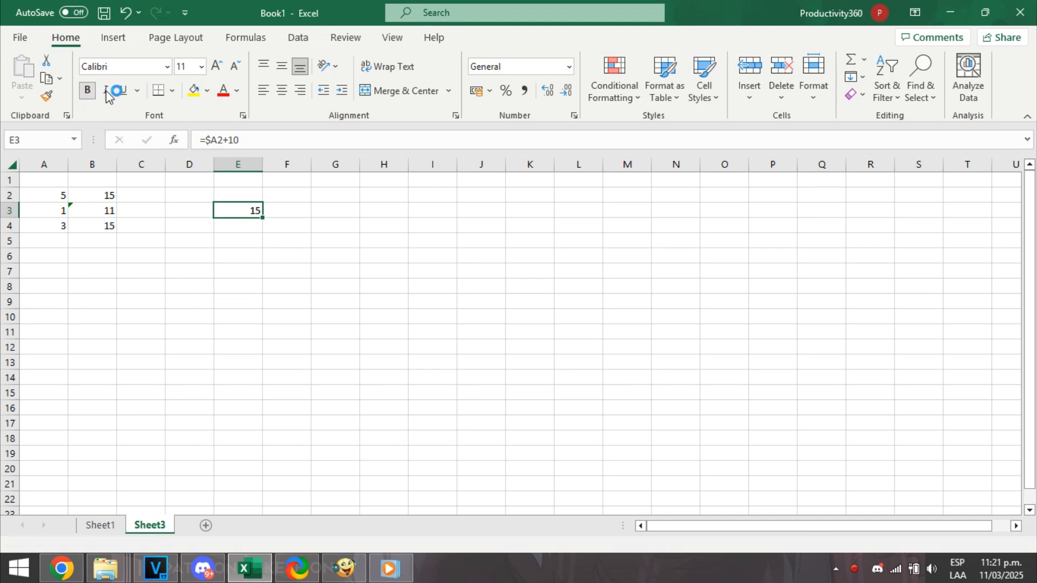
click(107, 90)
click(124, 91)
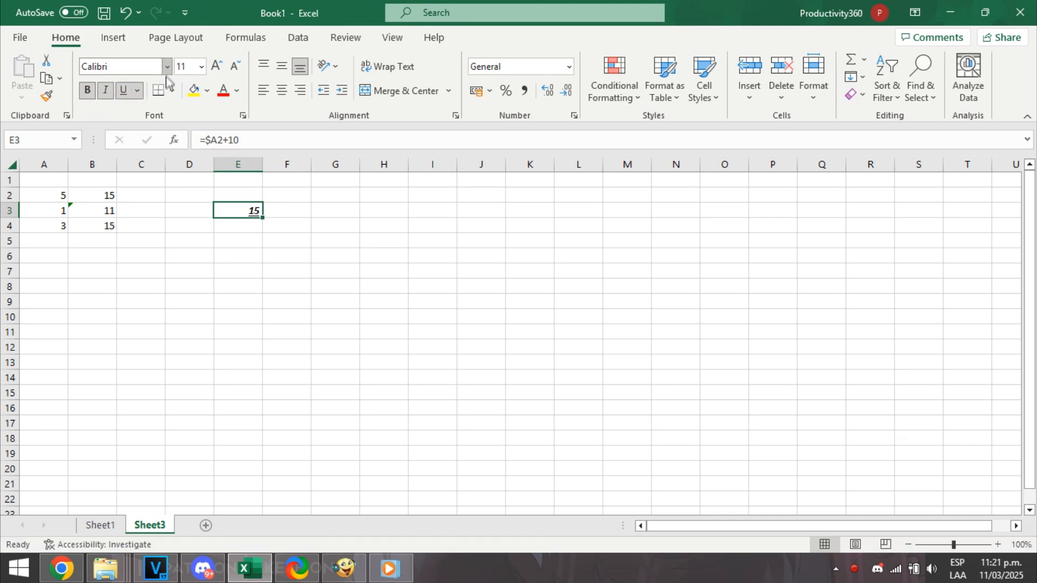
click(167, 66)
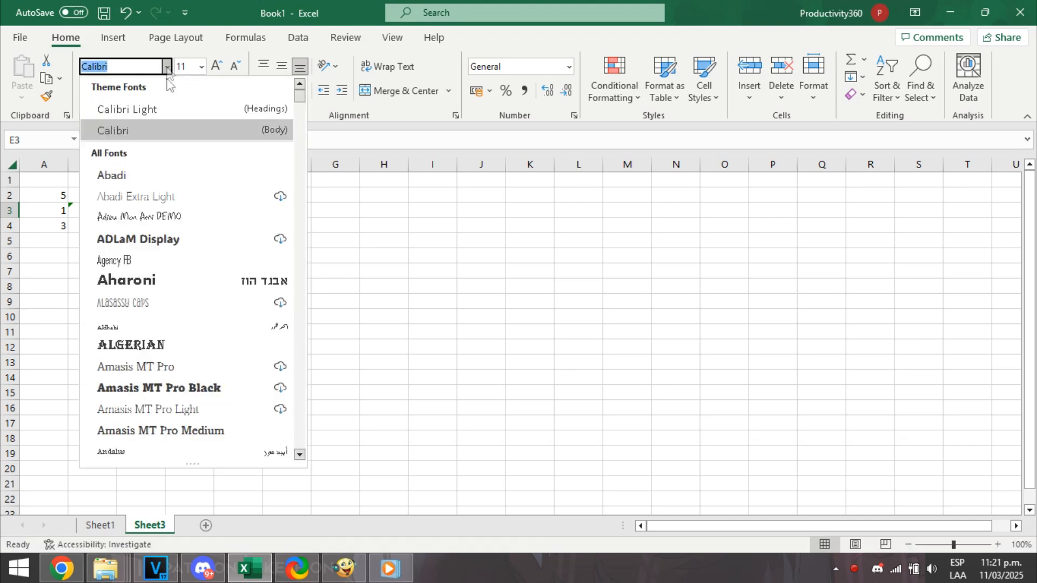
click(139, 239)
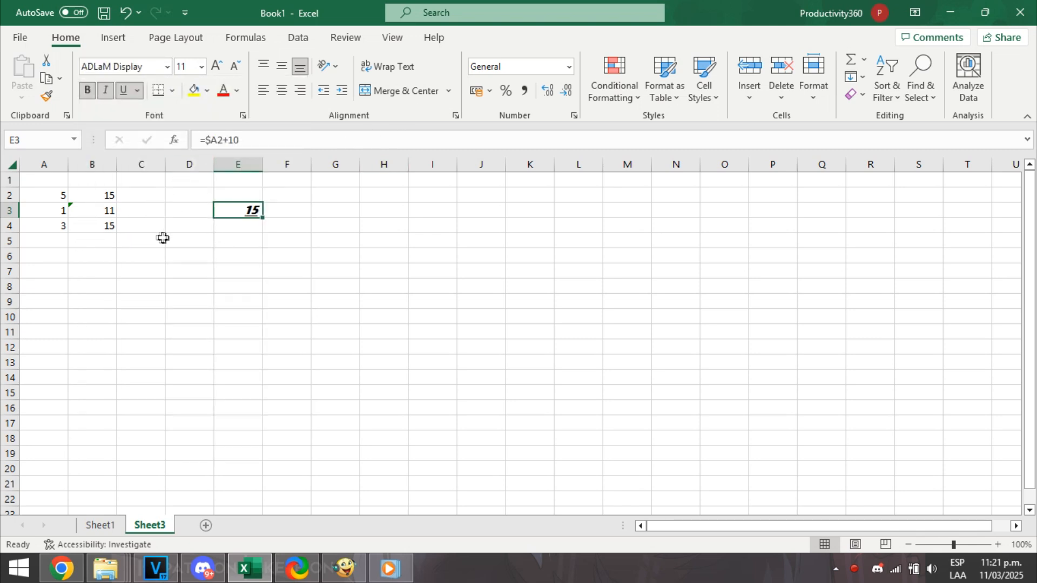
Apply the Currency number format to the range A2:C5.
drag(145, 242, 41, 199)
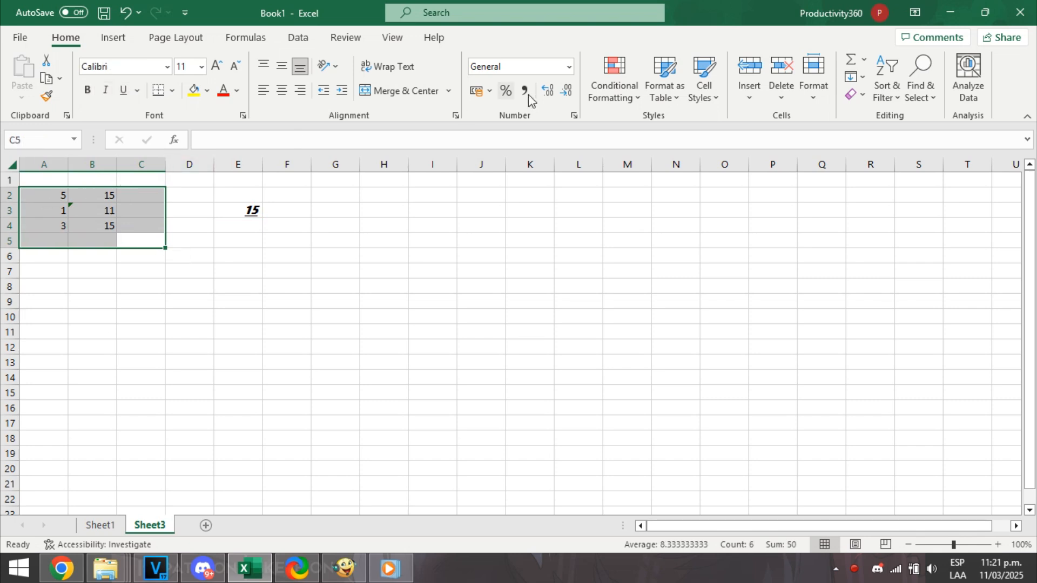
click(569, 67)
click(556, 171)
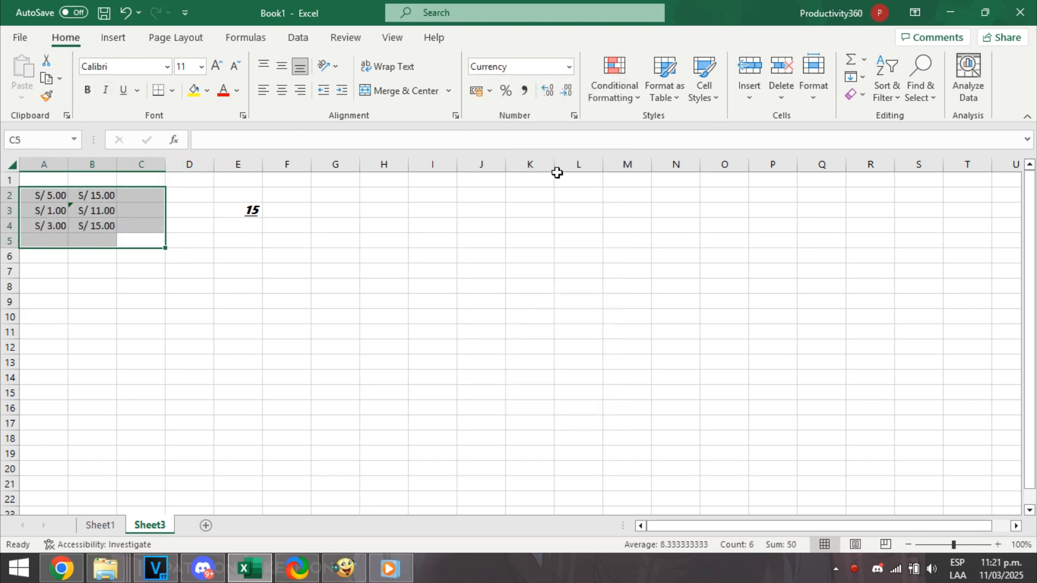
click(342, 198)
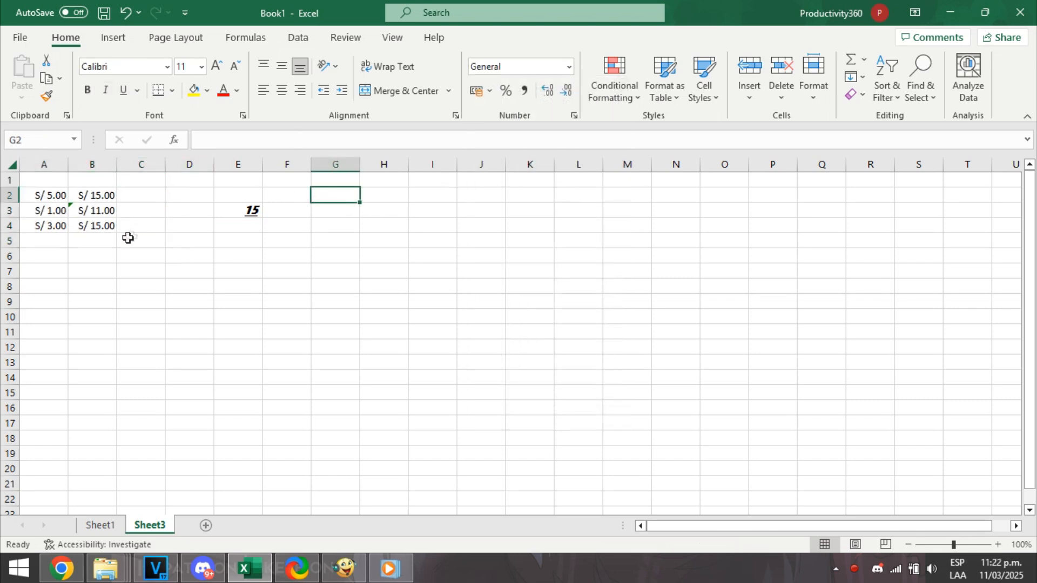
drag(92, 241, 42, 196)
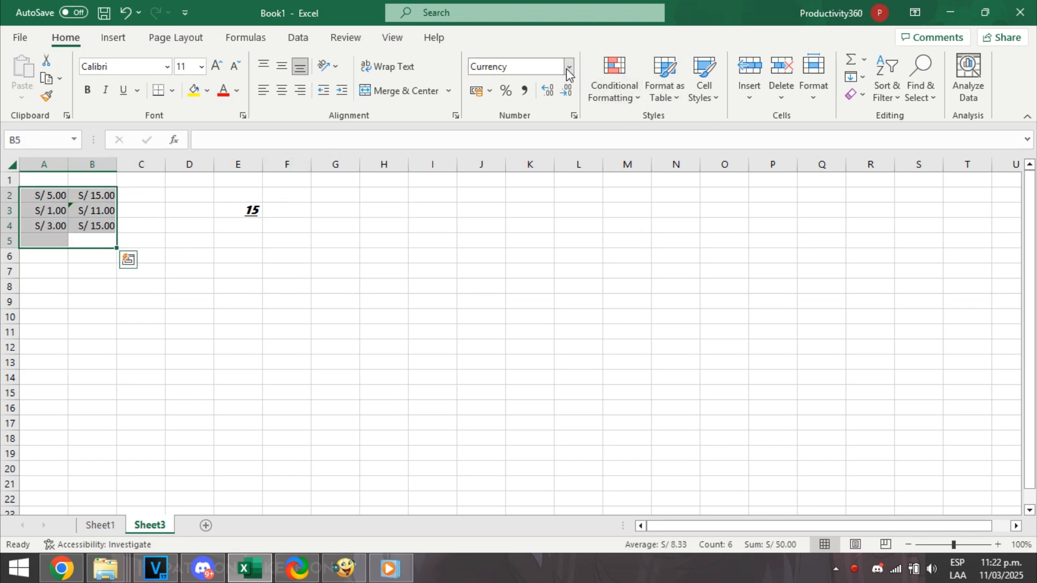
scroll(534, 71, down, 1)
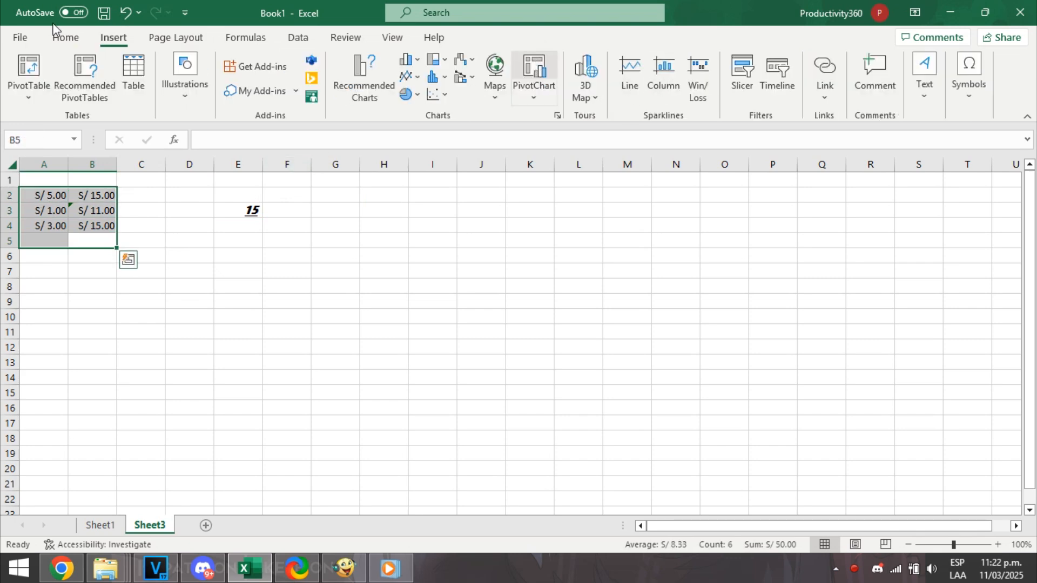
scroll(271, 41, up, 1)
click(571, 67)
click(570, 67)
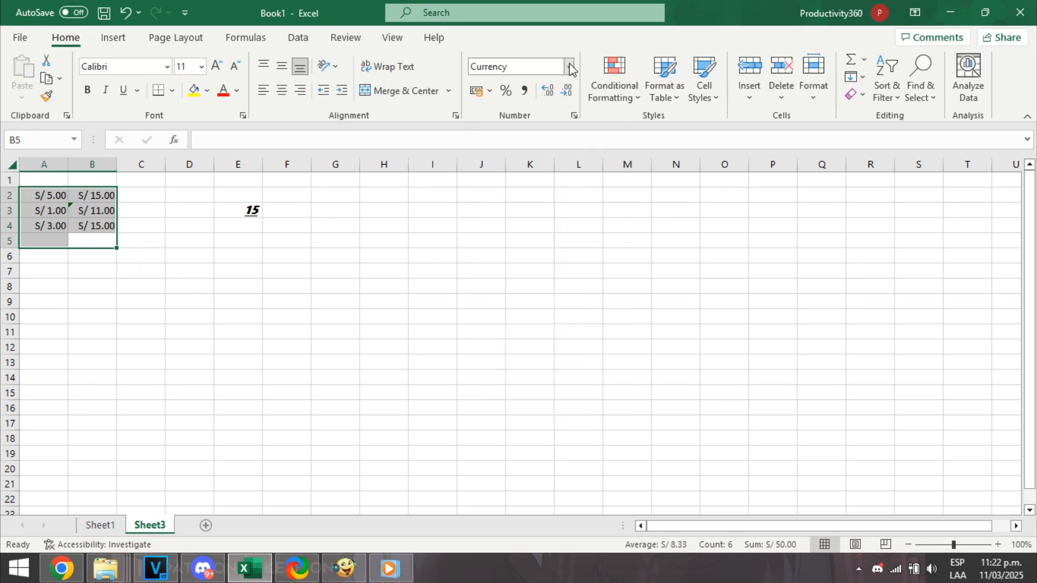
Select column B and bring up its available column commands.
right_click(92, 165)
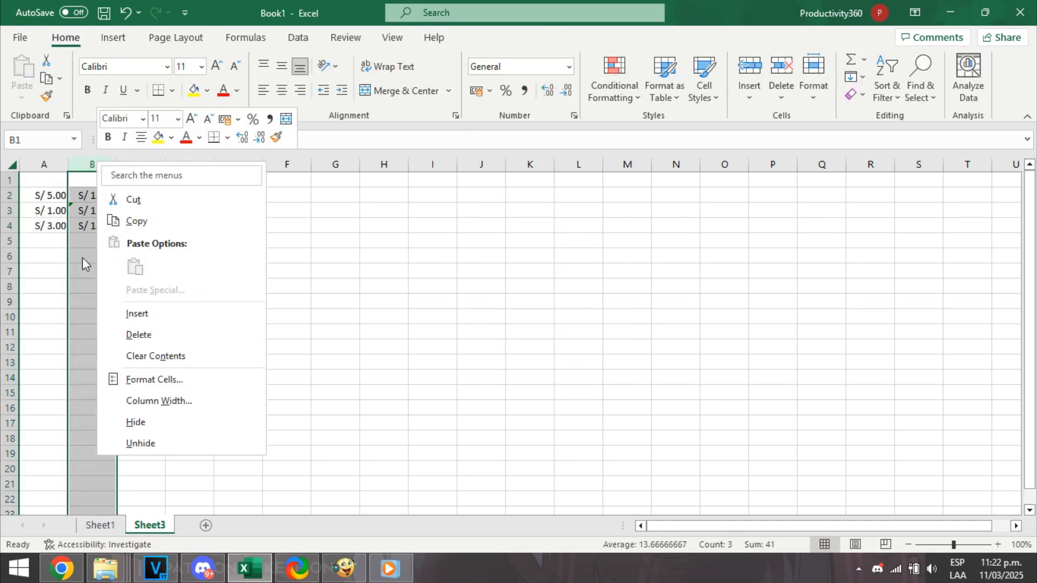